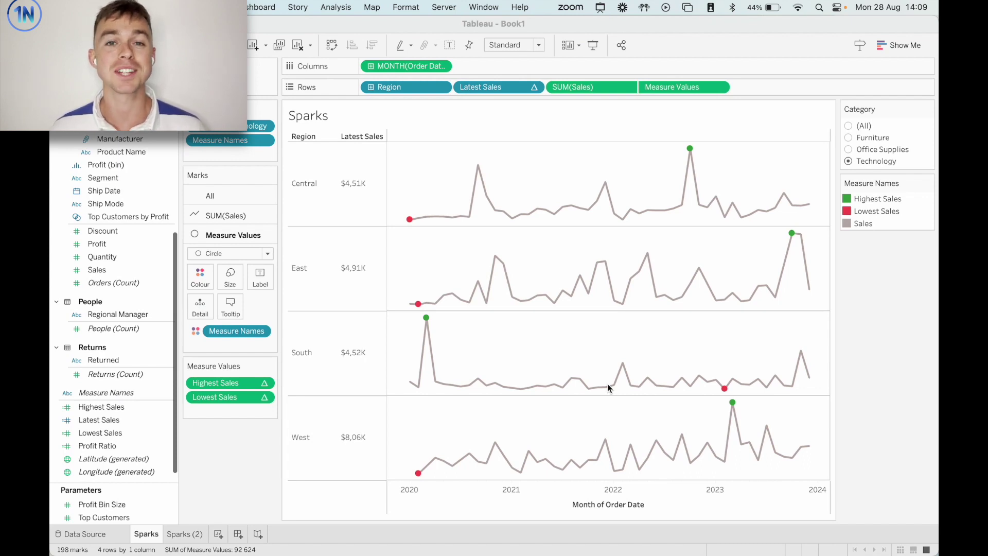
Filter to Office Supplies and select the Central region row.
click(850, 149)
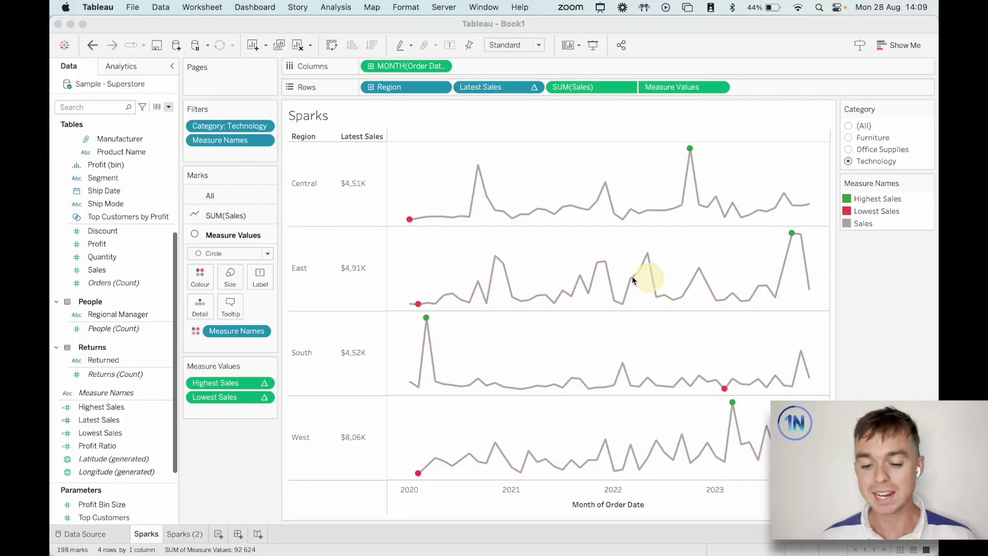
click(237, 457)
click(326, 207)
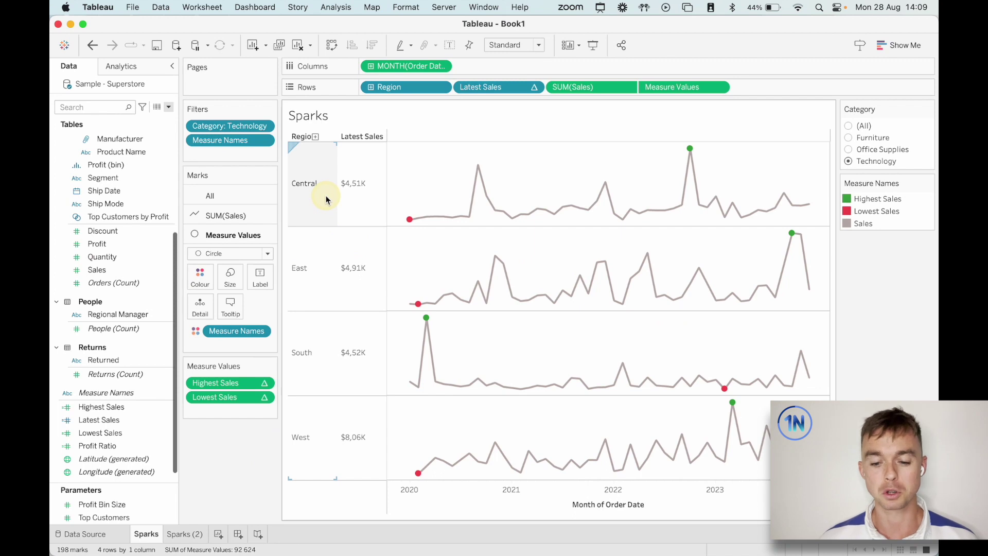
Switch the Category filter from Office Supplies to Furniture to watch the markers move.
mouse_move(692, 157)
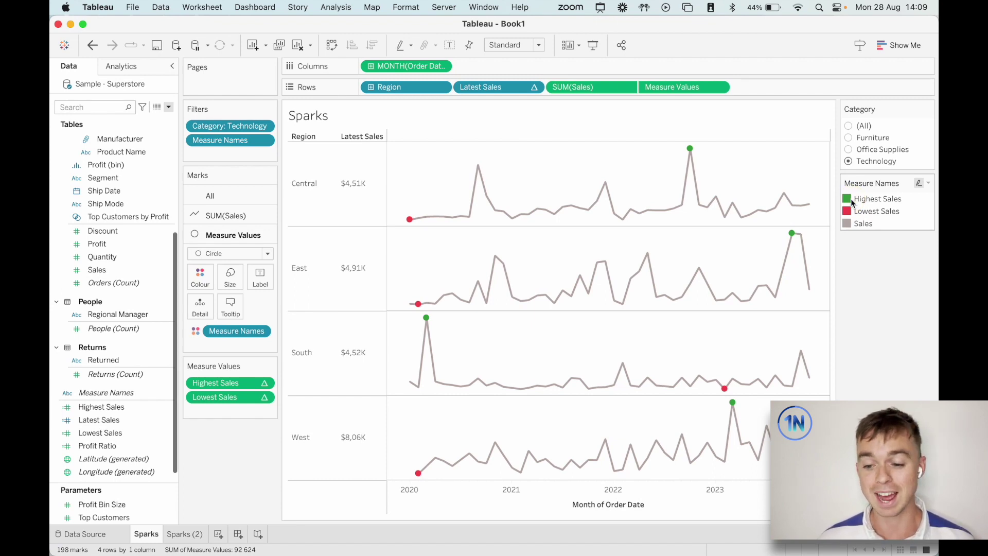
click(848, 149)
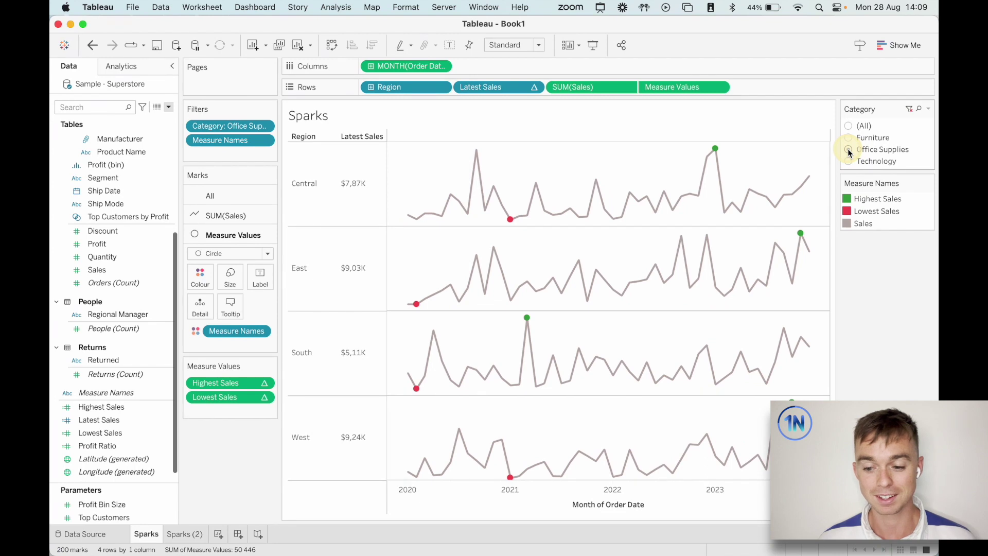
click(850, 137)
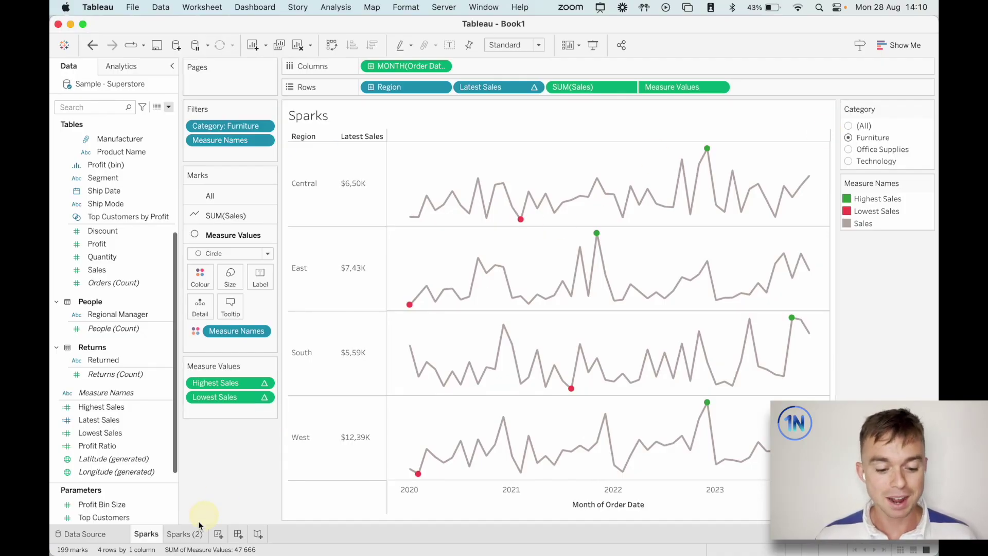
On the Sparks (2) sheet, start a new calculated field named MAX Sales.
click(187, 536)
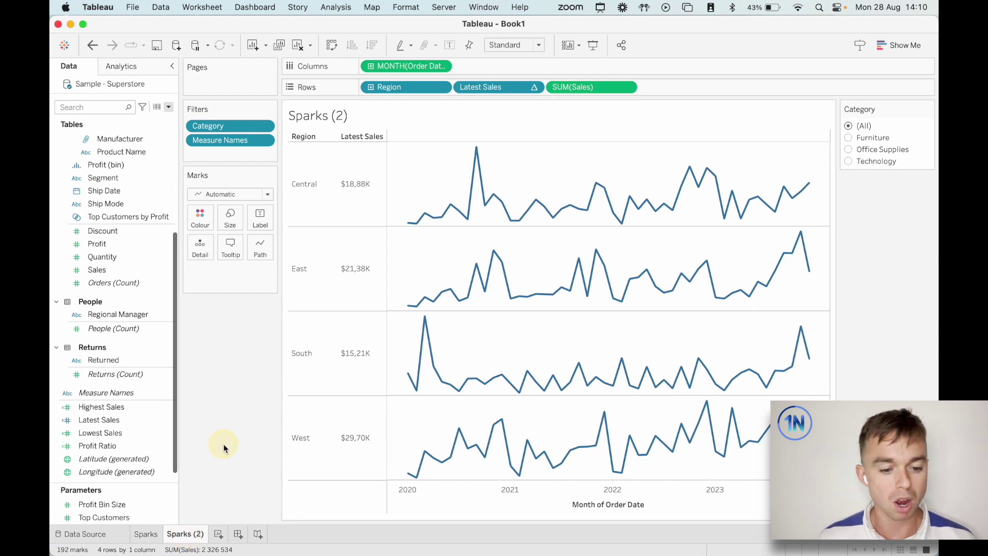
click(171, 113)
click(162, 119)
text(M)
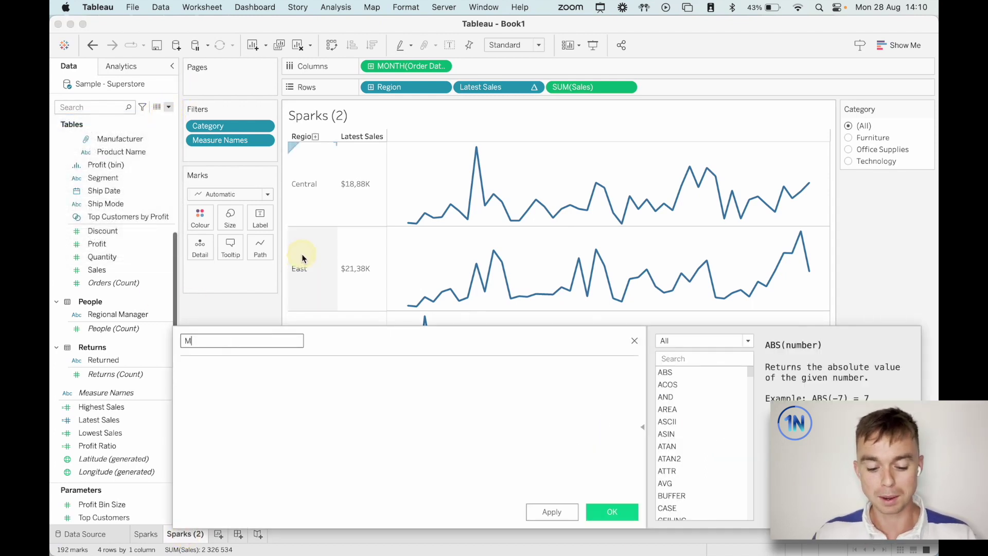
text(AX Sales)
key(Tab)
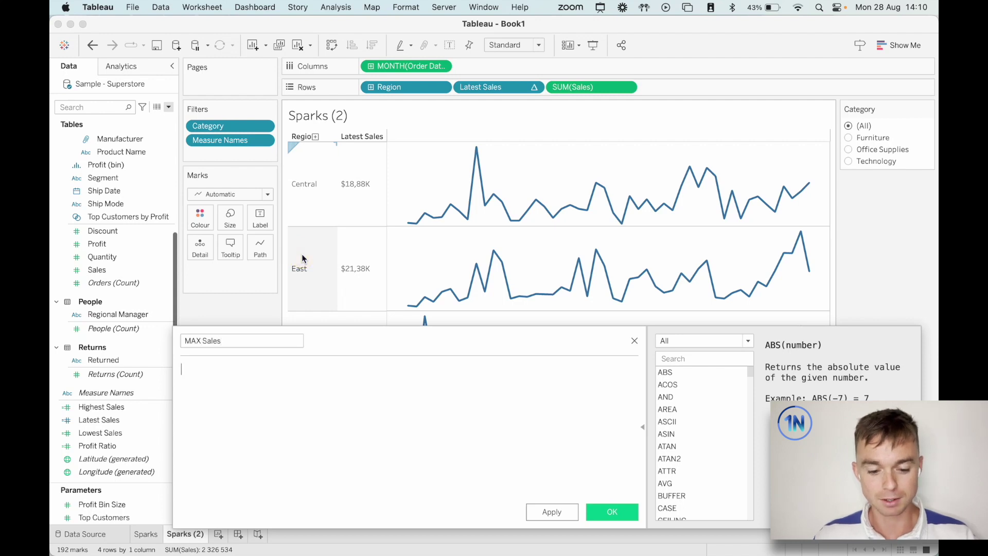
Enter the formula IF SUM([Sales]) = WINDOW_MAX(SUM([Sales])) THEN SUM([Sales]) END.
text(I)
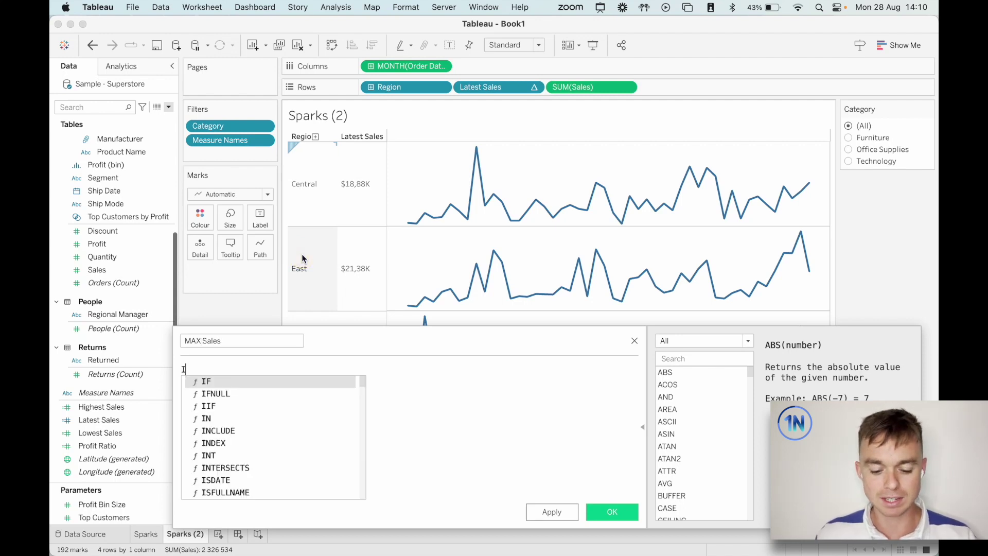
text(F SUM([)
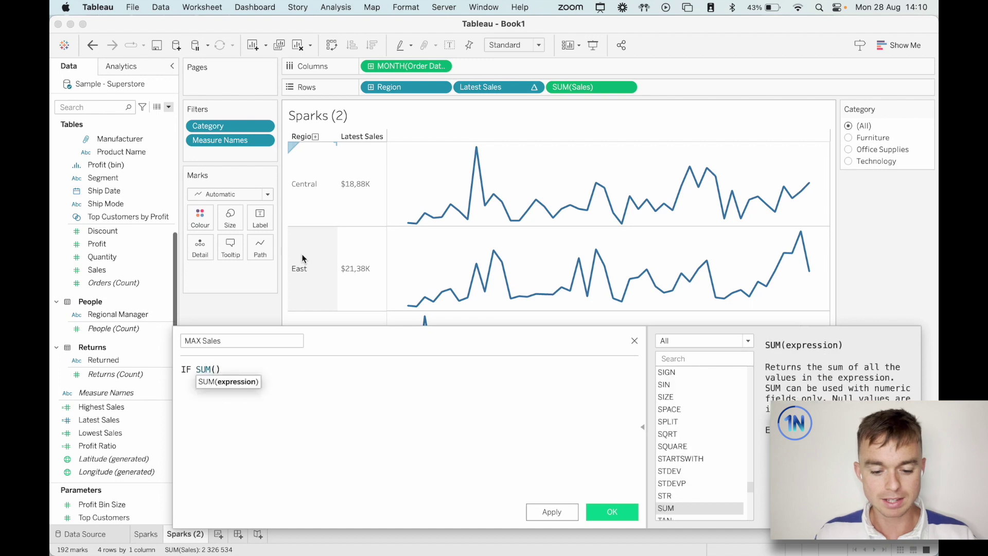
text(Sa)
key(Return)
text() = )
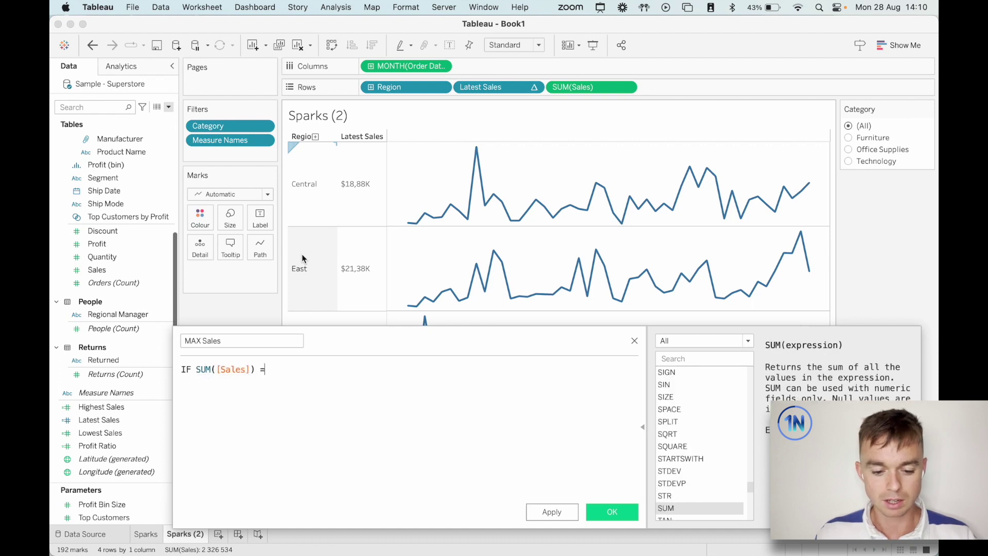
text(WINDOW_)
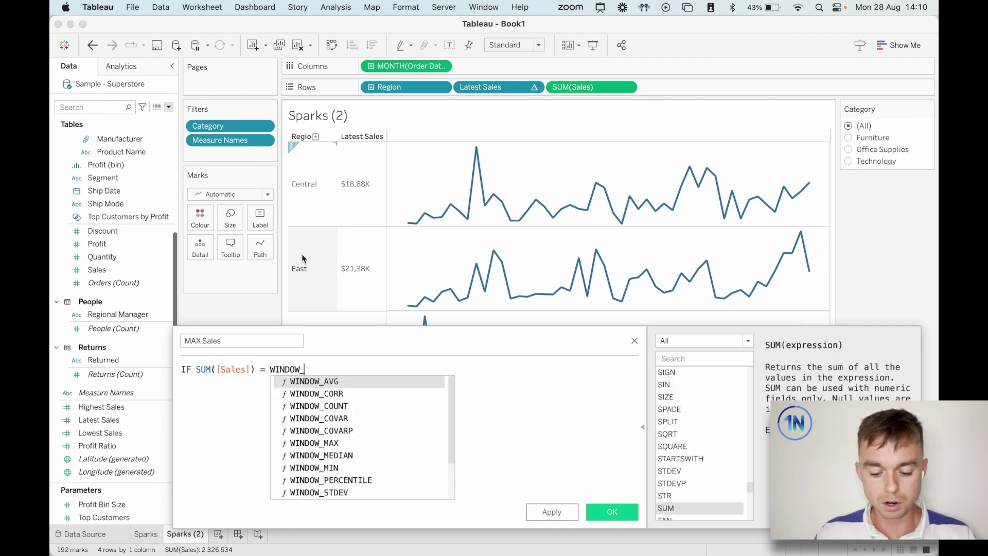
text(MAX(SUM(SA)
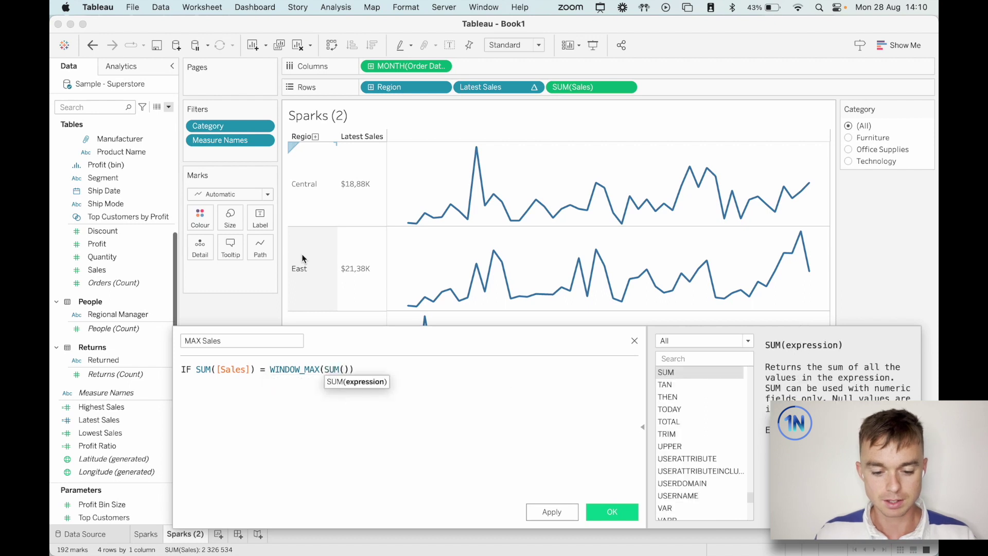
key(Return)
key(Right)
key(Right)
text(T)
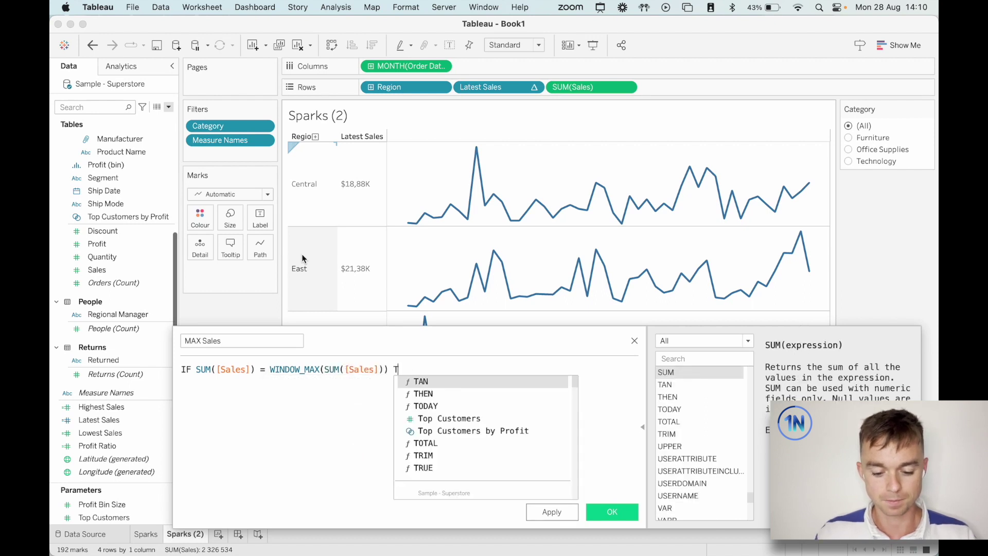
text(HEN SUM(Sal)
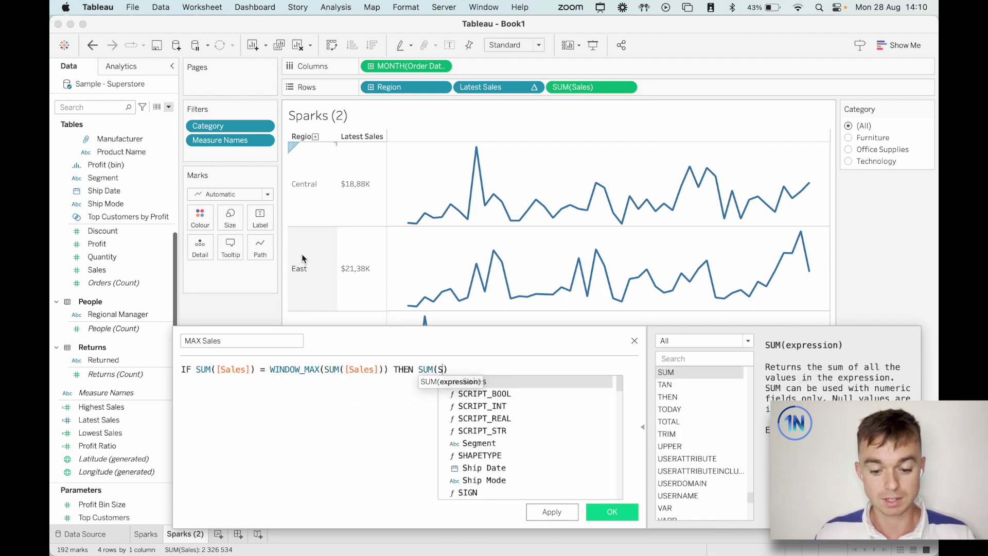
key(Return)
key(Right)
text(EN)
key(Return)
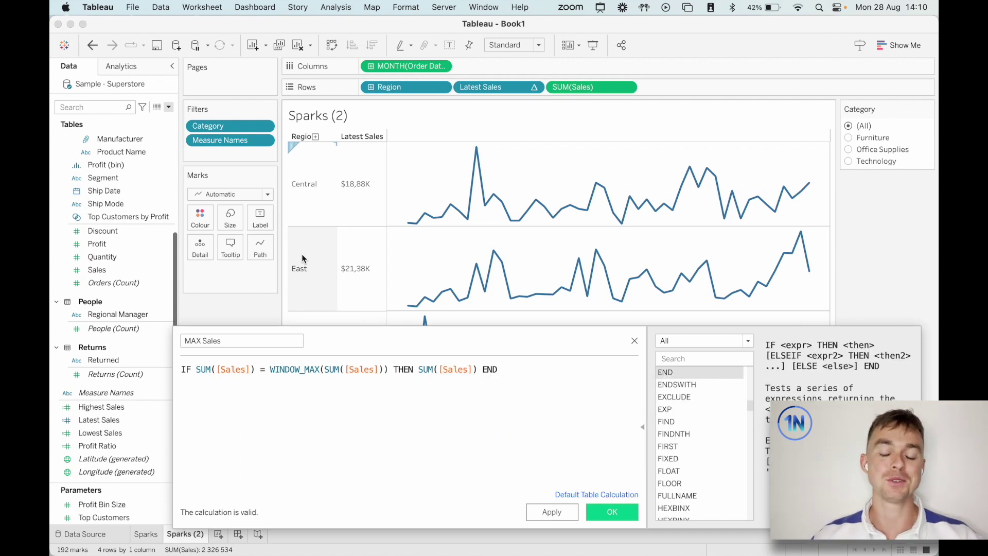
Highlight WINDOW_MAX to read its explanation, then save the MAX Sales field.
click(228, 371)
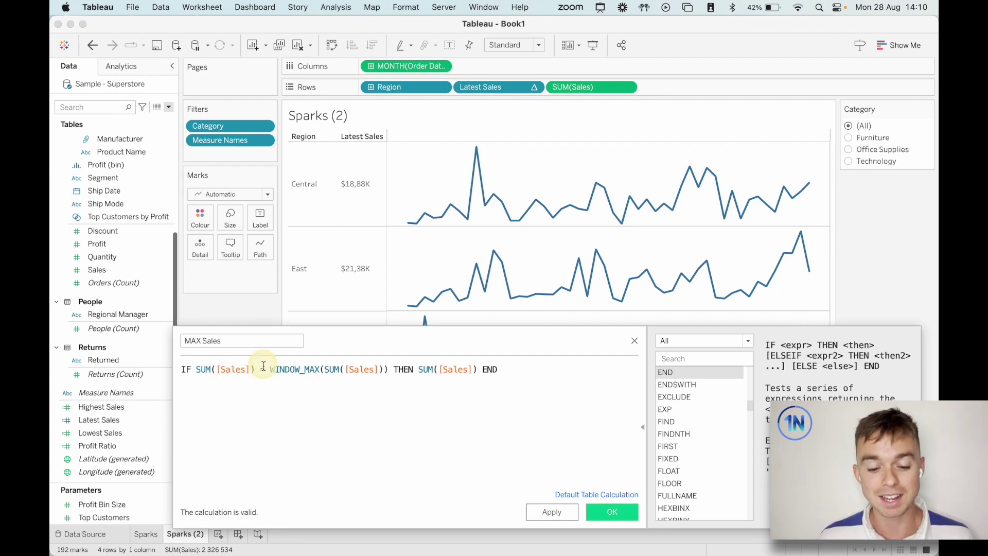
drag(269, 369, 318, 369)
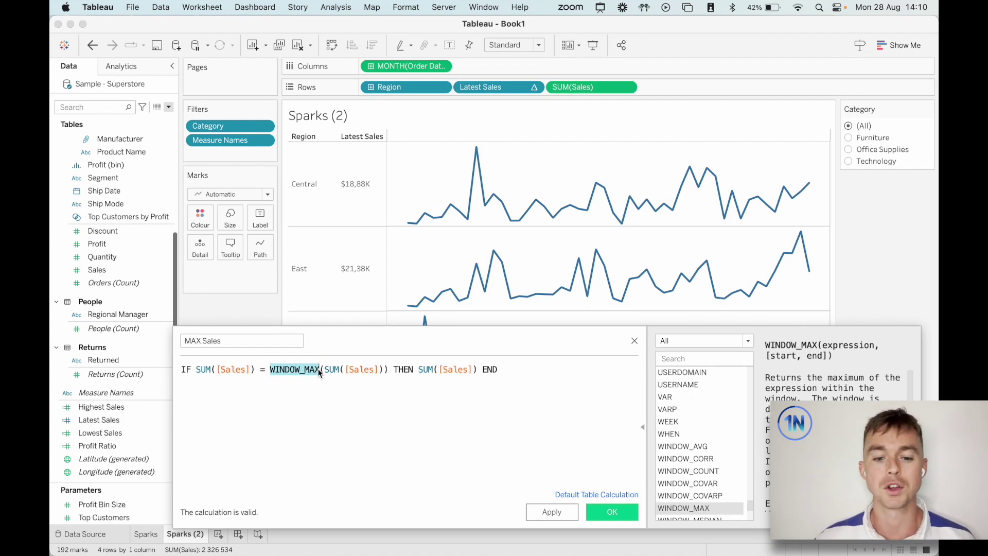
click(612, 512)
Duplicate the MAX Sales field and rename the copy to MIN Sales.
right_click(141, 447)
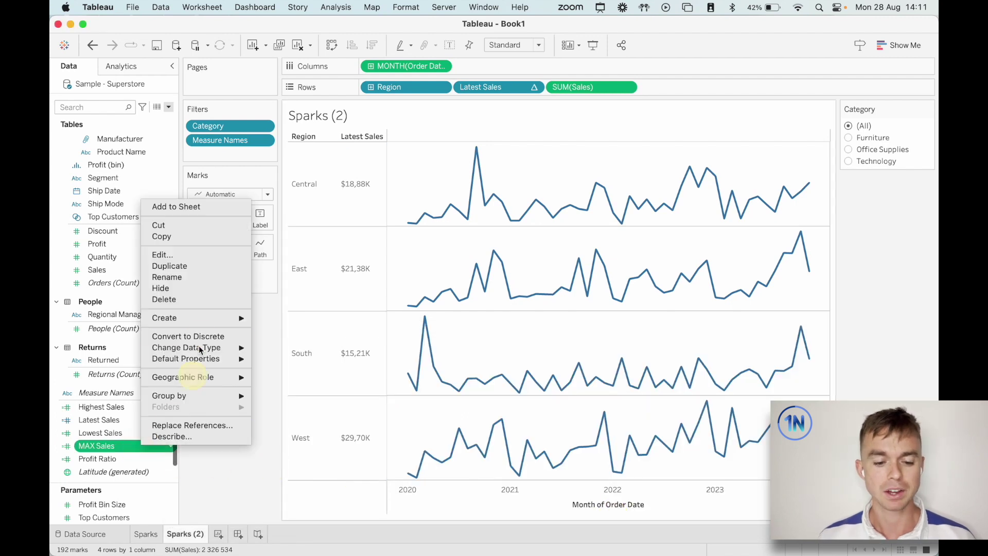
click(199, 263)
right_click(132, 455)
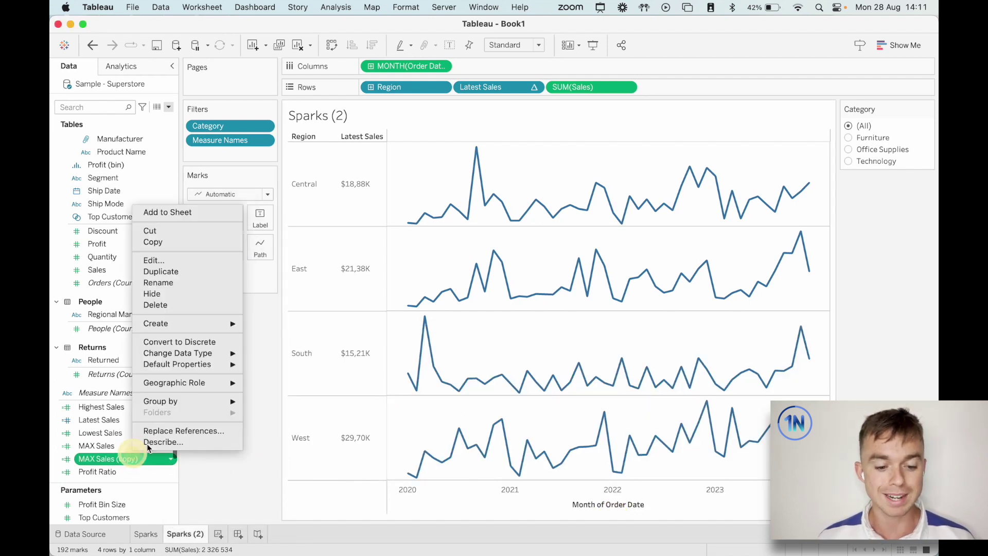
click(186, 263)
double_click(190, 341)
text(MIN)
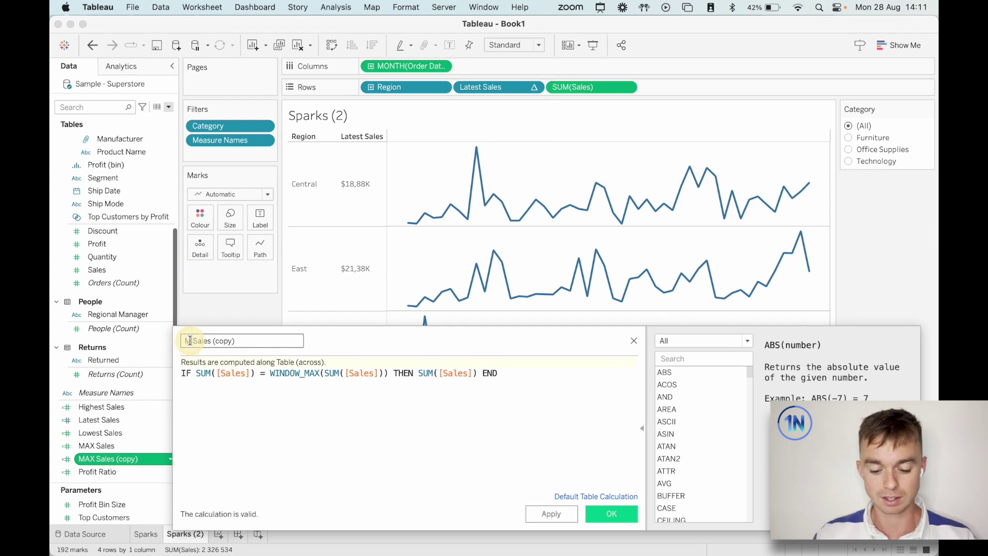
key(shift+Left)
key(shift+Left)
key(shift+Left)
key(shift+Left)
key(shift+Left)
key(shift+Left)
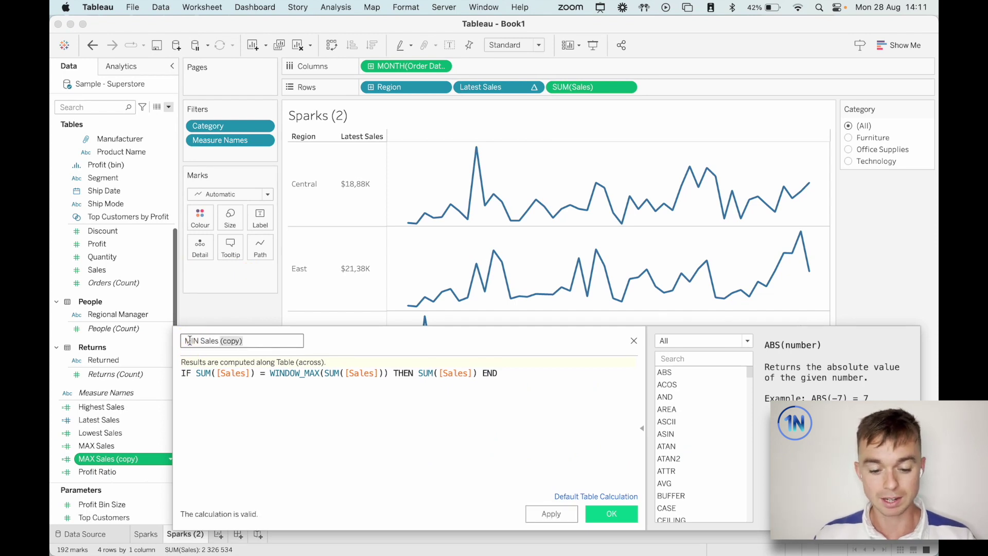
key(BackSpace)
key(BackSpace)
Change WINDOW_MAX to WINDOW_MIN in the formula and save the calculation.
click(320, 375)
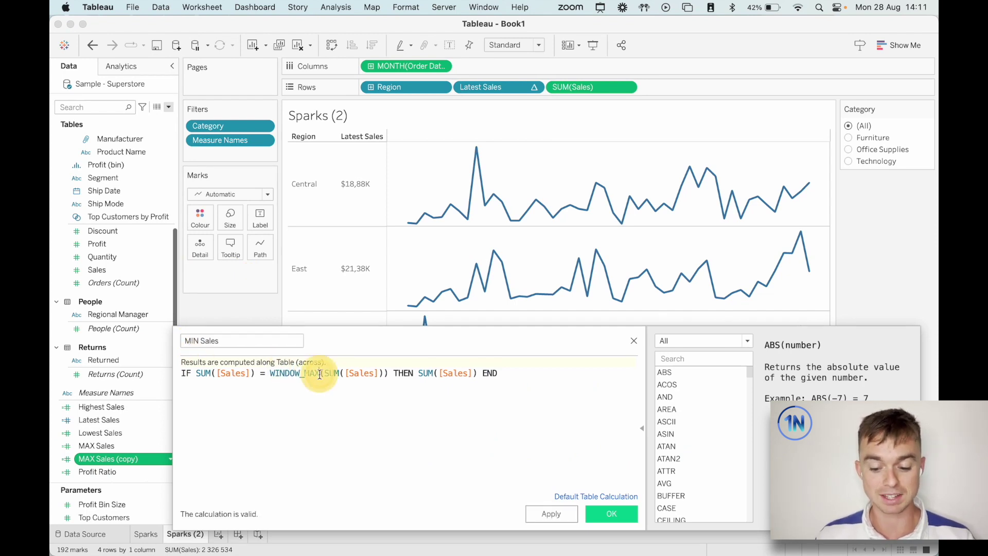
key(BackSpace)
key(BackSpace)
text(IN)
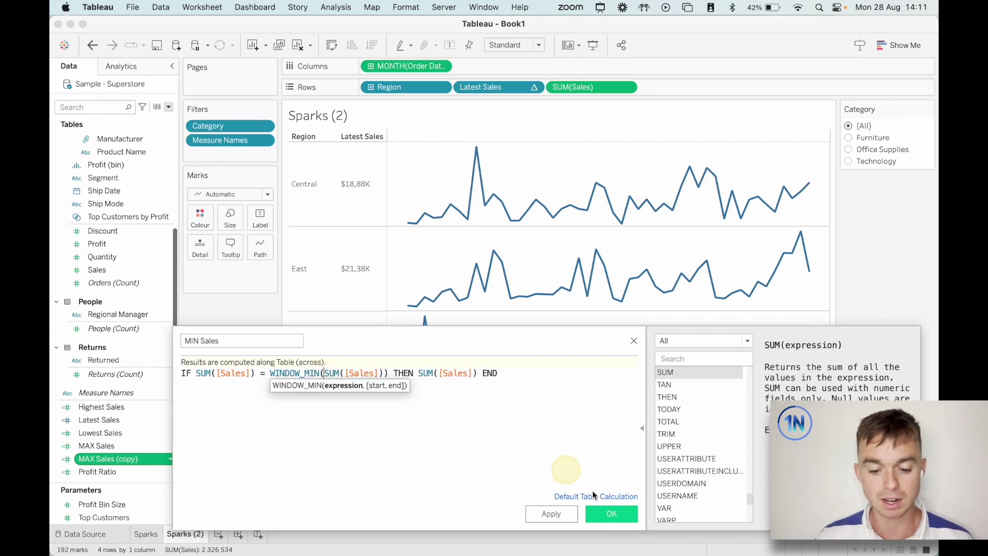
click(611, 513)
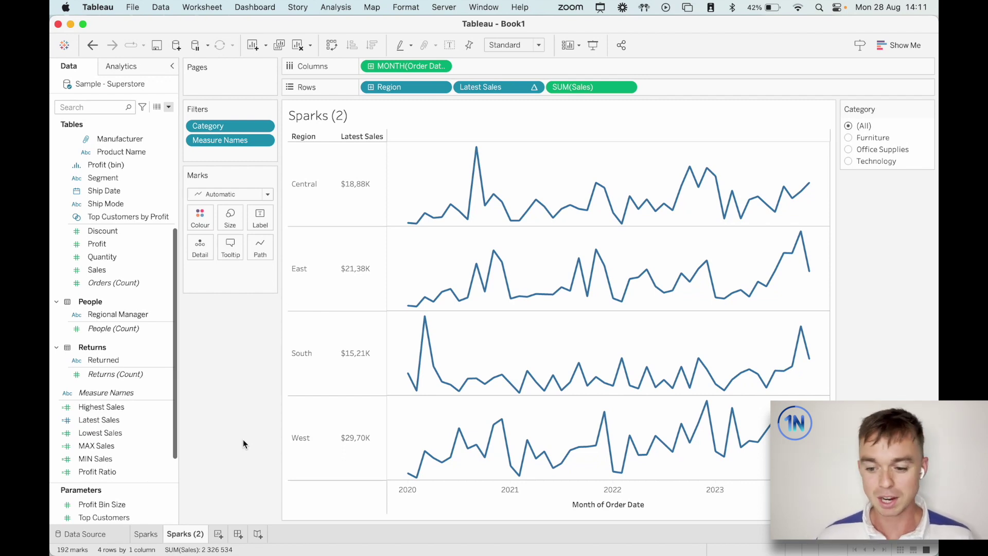
click(106, 446)
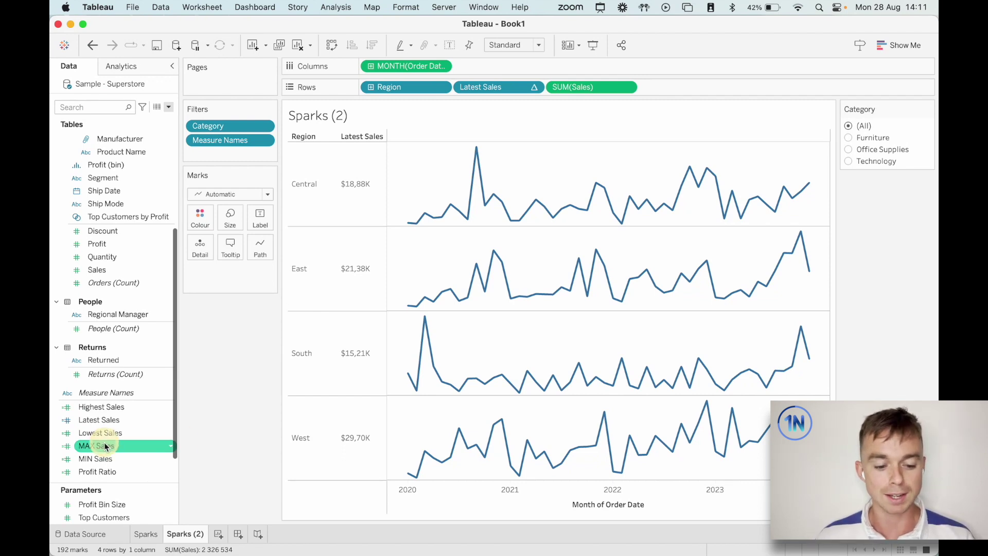
Add MAX Sales to Rows, giving each region a dot at its peak month.
drag(106, 445, 696, 88)
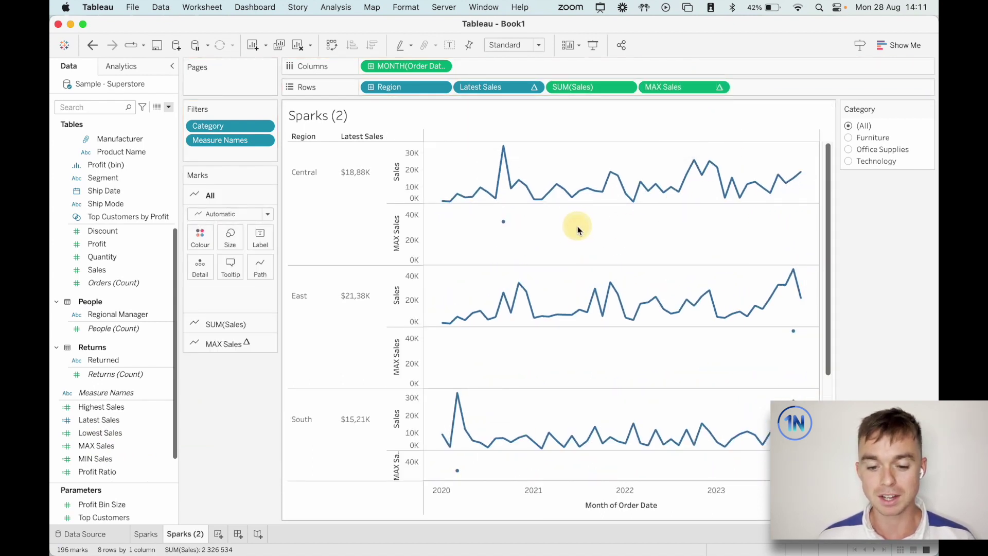
mouse_move(678, 86)
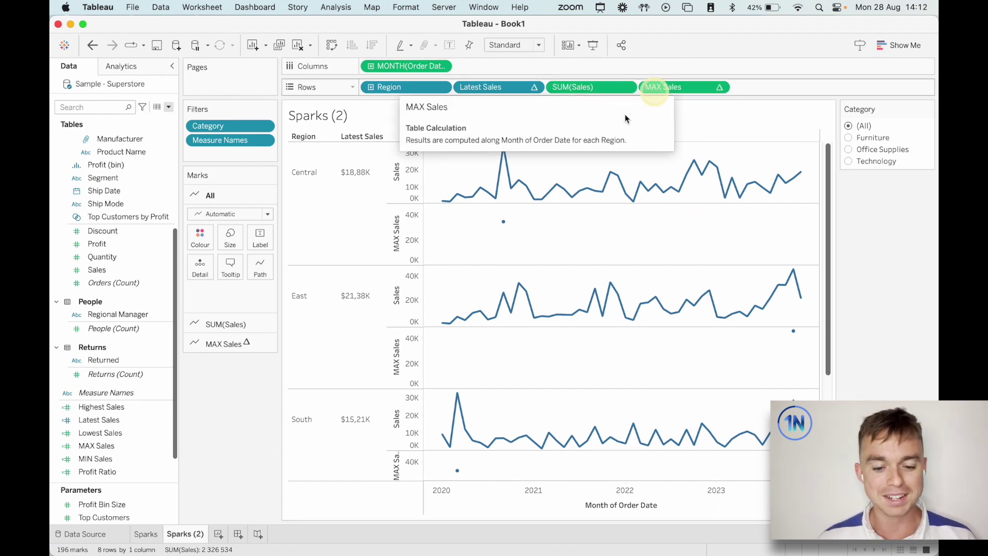
click(504, 225)
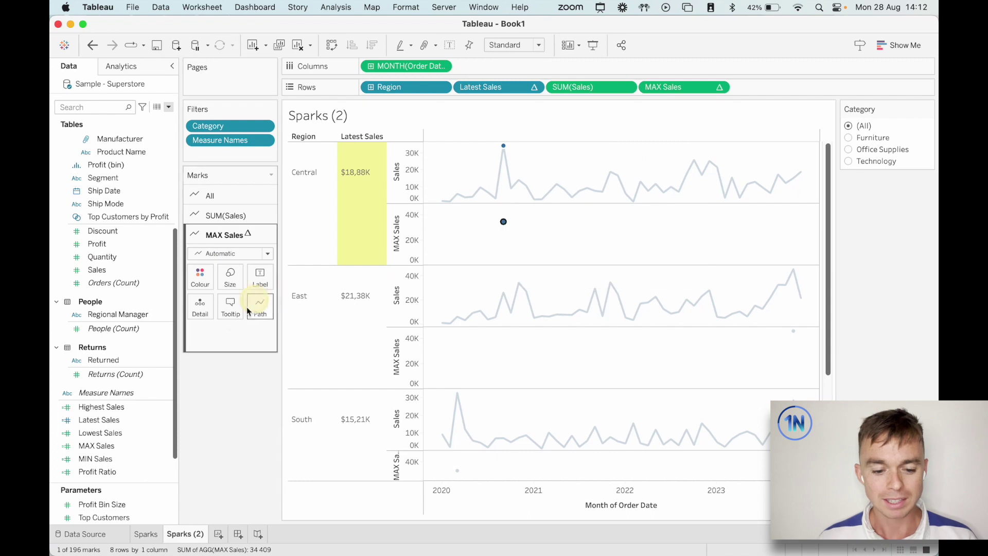
Set the MAX Sales mark type to Line and clear the mark selection.
click(223, 253)
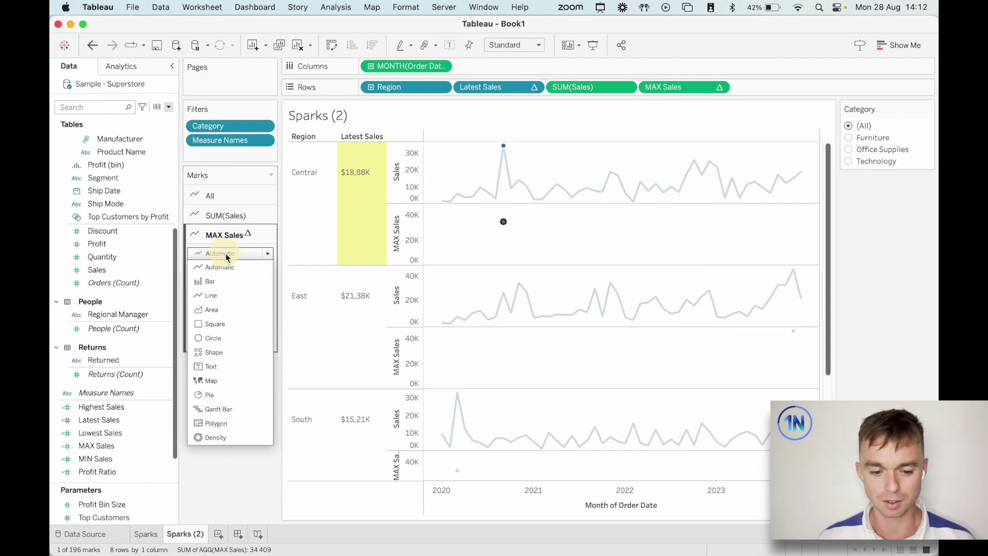
click(213, 295)
click(250, 258)
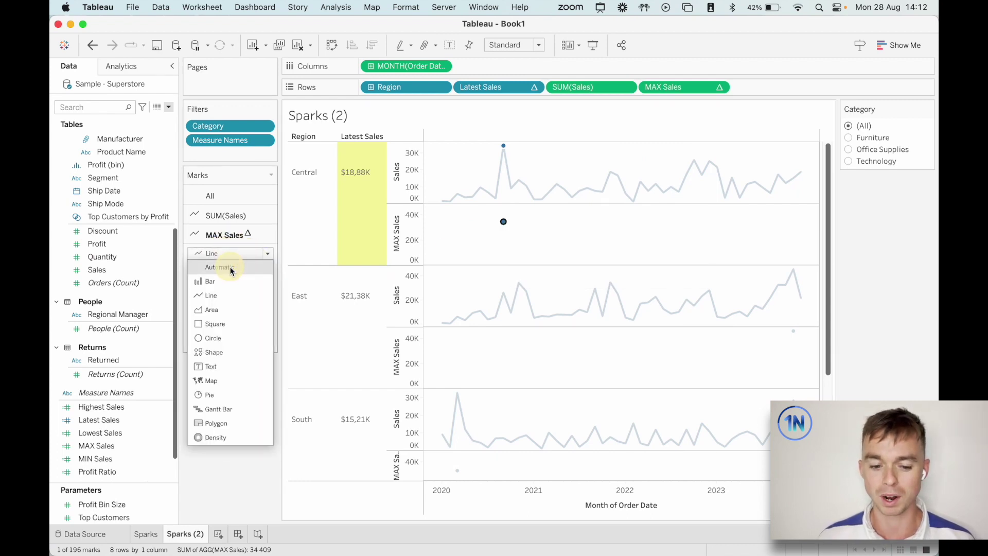
click(245, 234)
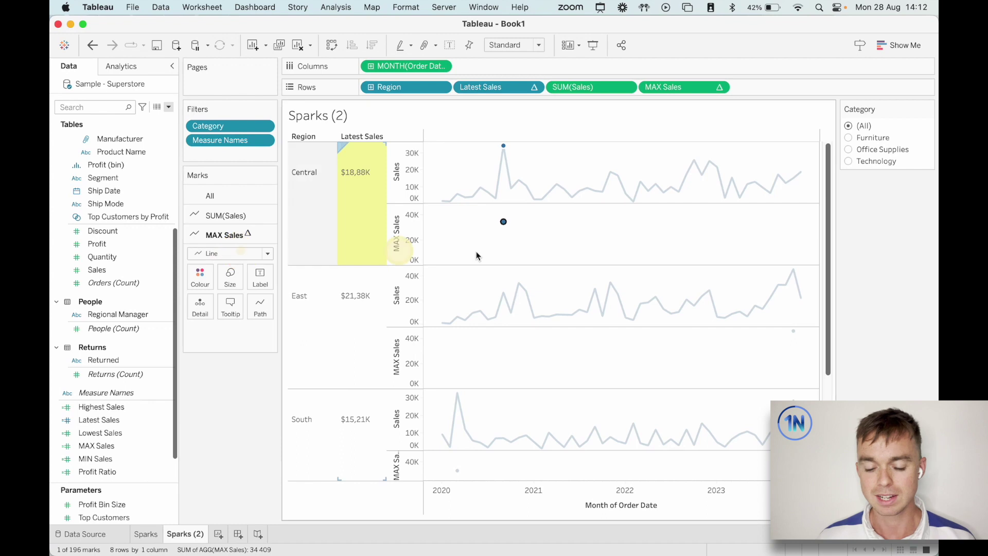
click(522, 249)
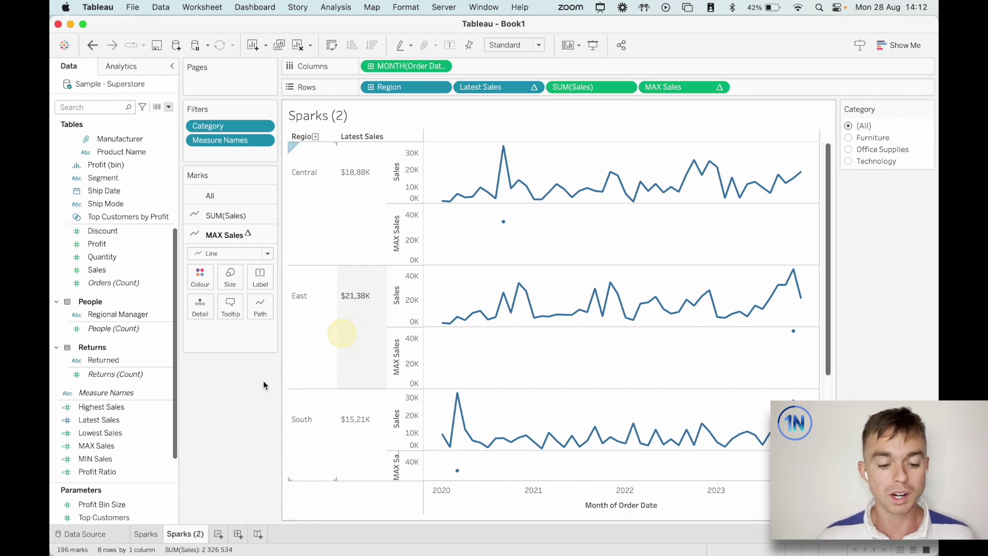
click(131, 459)
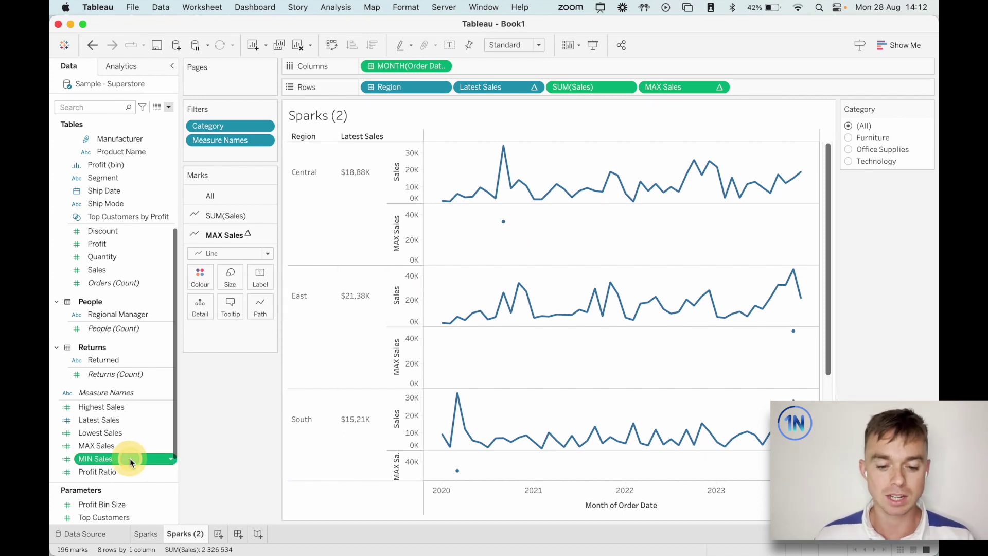
Drop MIN Sales onto the MAX Sales axis so both share a Measure Values axis.
drag(130, 458, 412, 239)
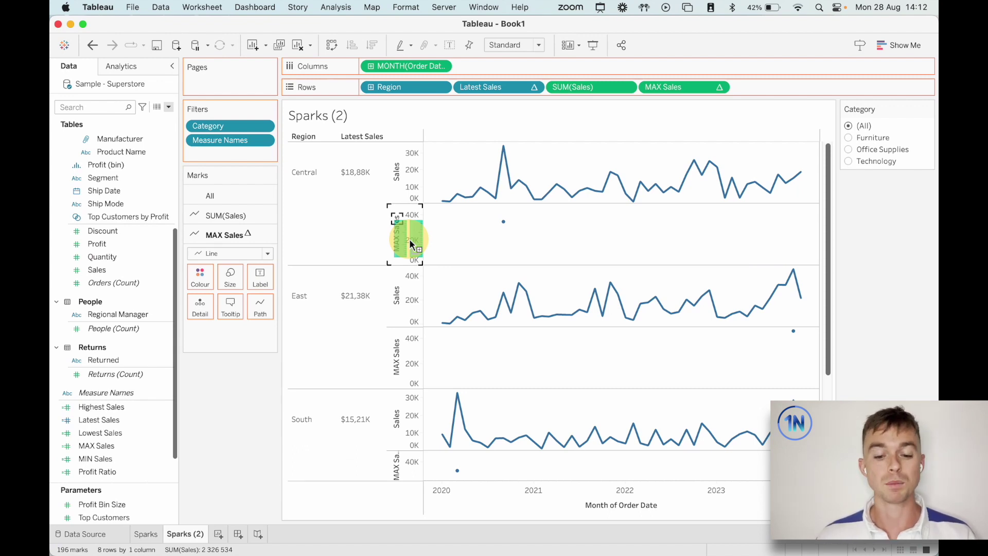
drag(412, 243, 412, 243)
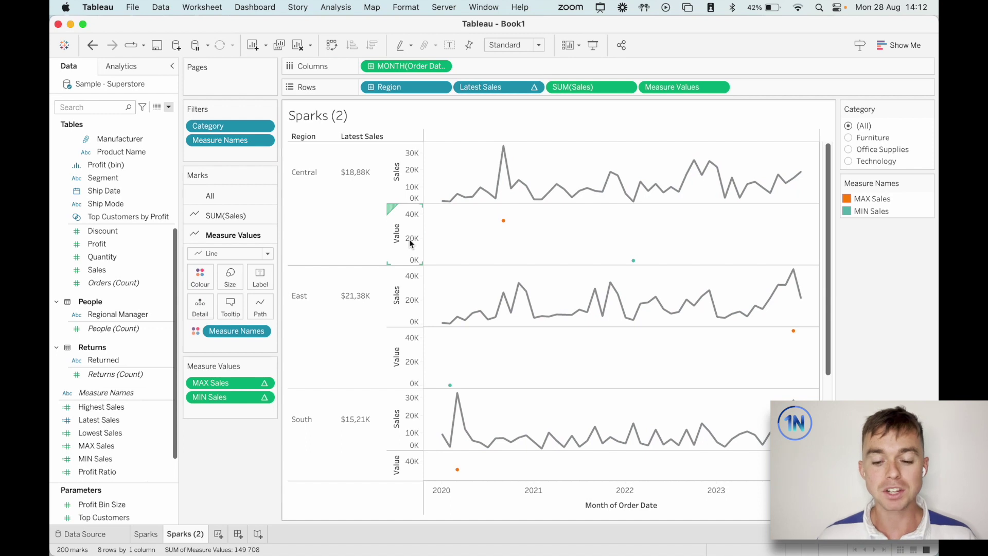
key(ctrl+shift+a)
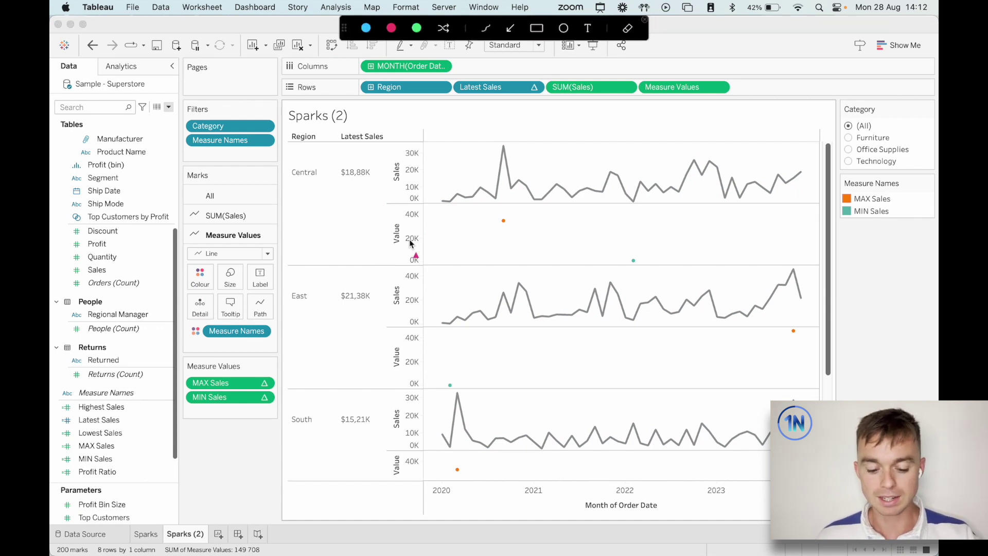
drag(635, 72, 736, 104)
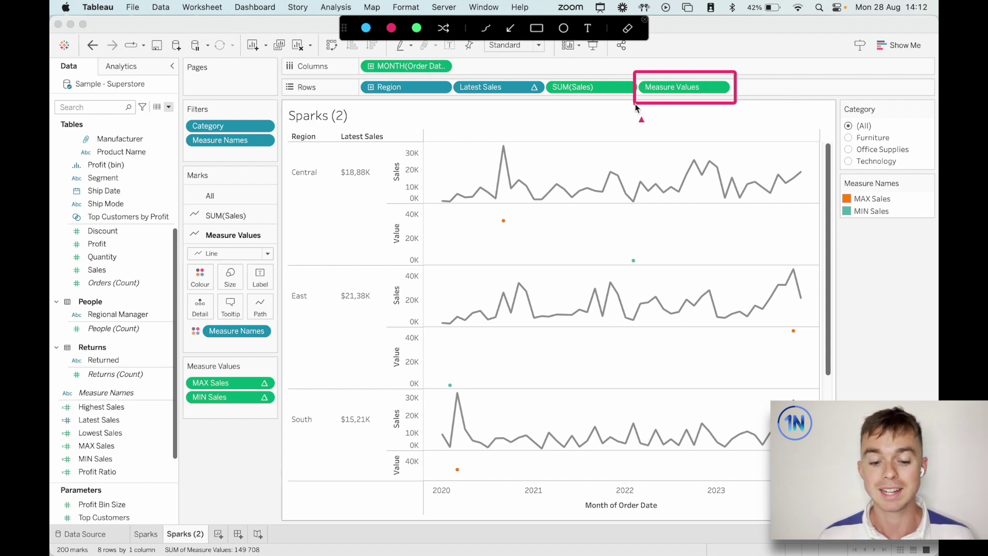
mouse_move(635, 103)
mouse_down()
mouse_move(269, 377)
mouse_move(278, 375)
mouse_up()
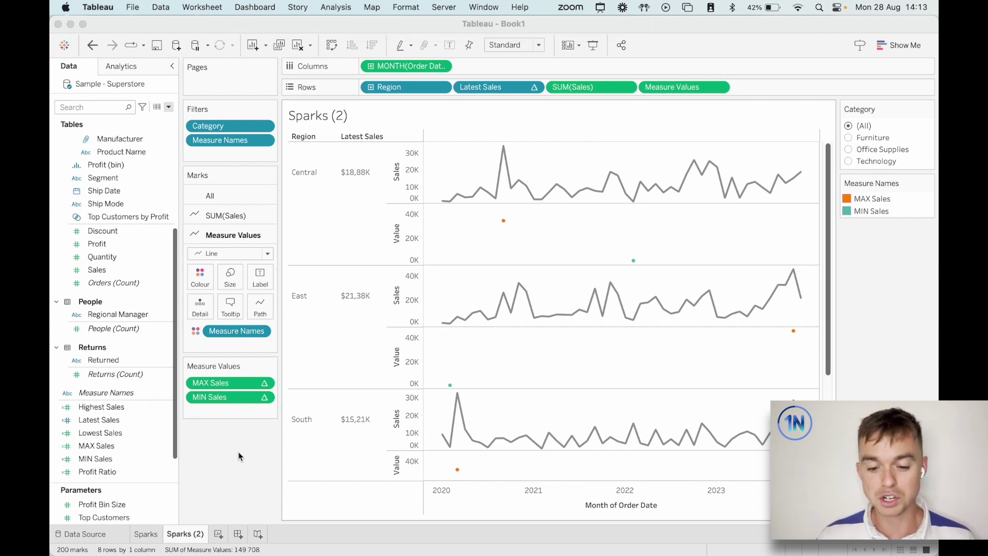
click(239, 454)
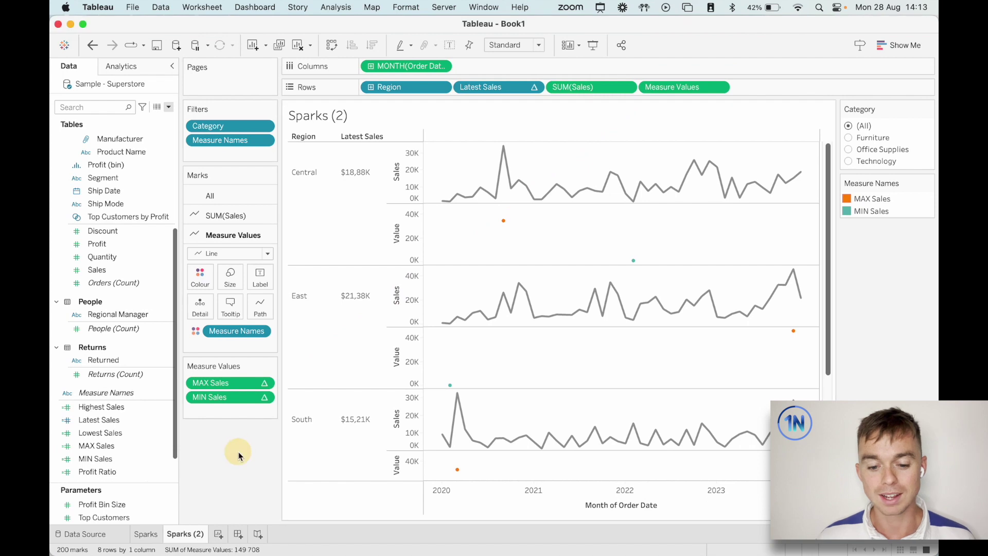
Make Measure Values a dual axis synchronised with Sales, and hide the right-hand axis header.
right_click(707, 88)
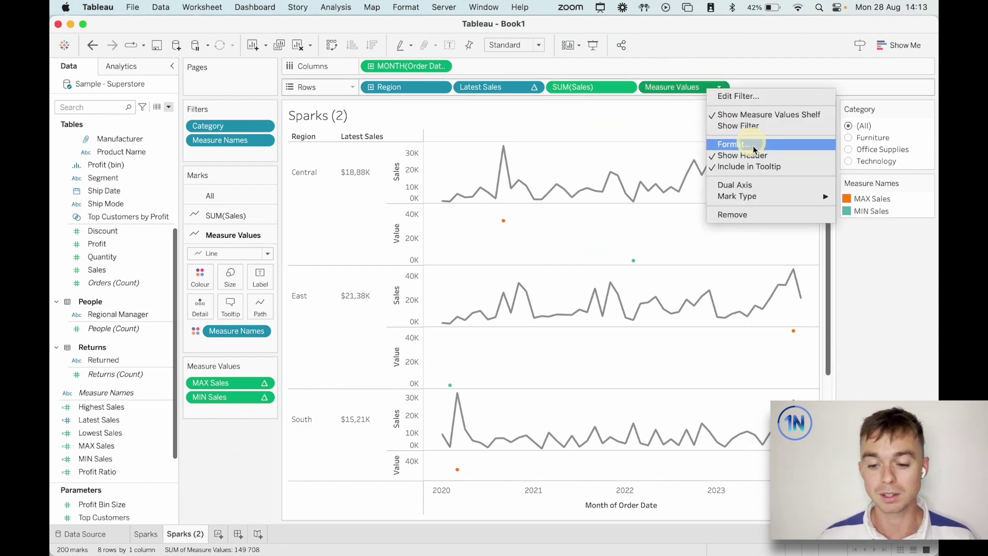
click(740, 186)
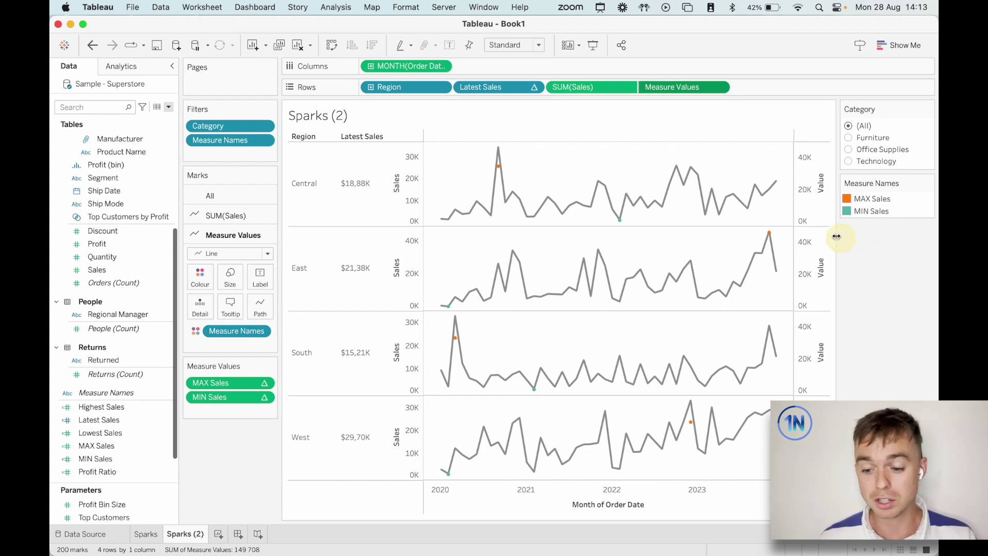
click(806, 210)
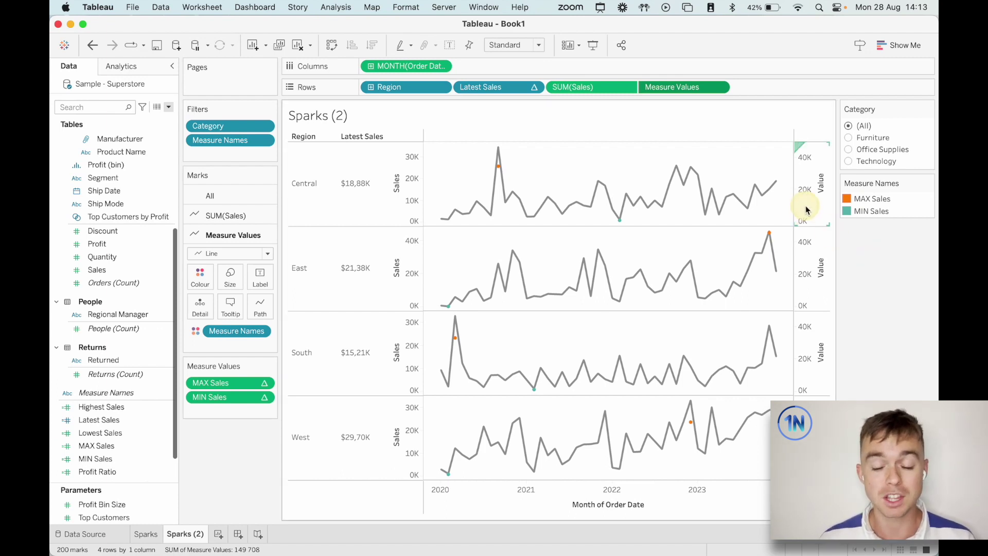
right_click(806, 209)
click(851, 272)
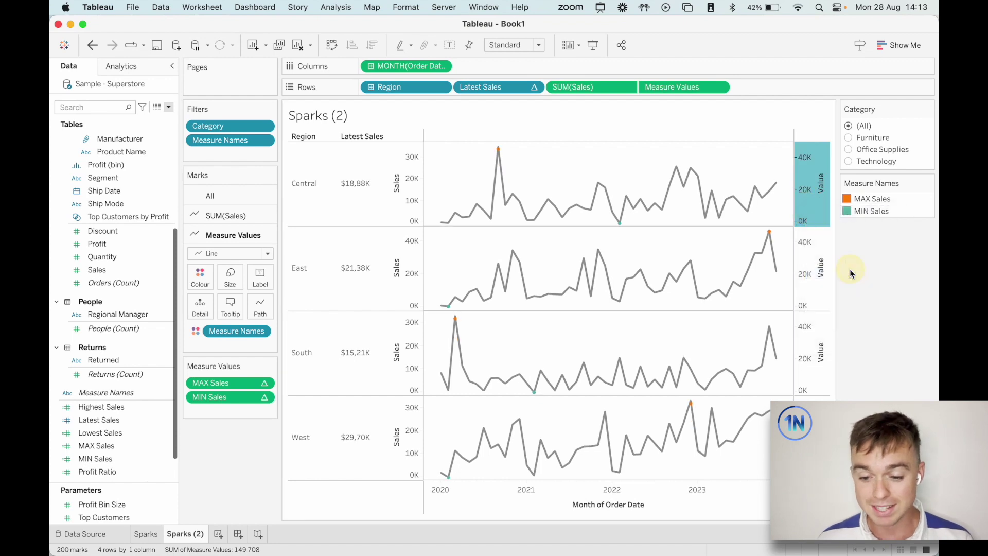
right_click(817, 204)
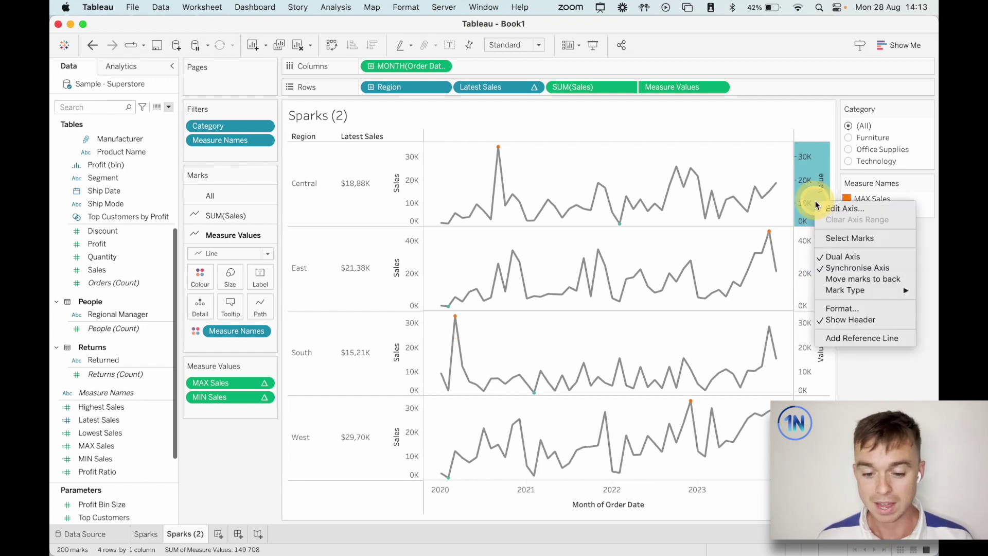
click(848, 309)
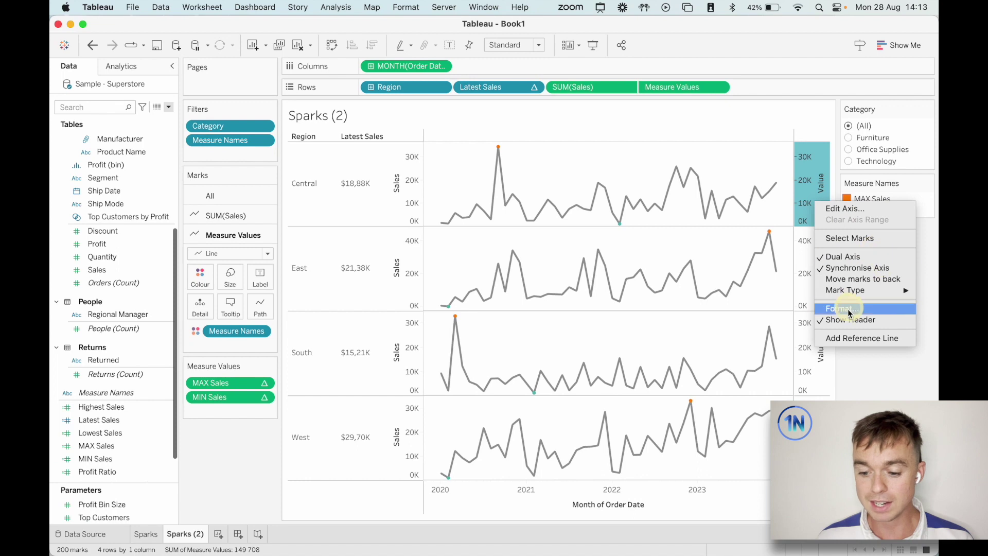
click(849, 319)
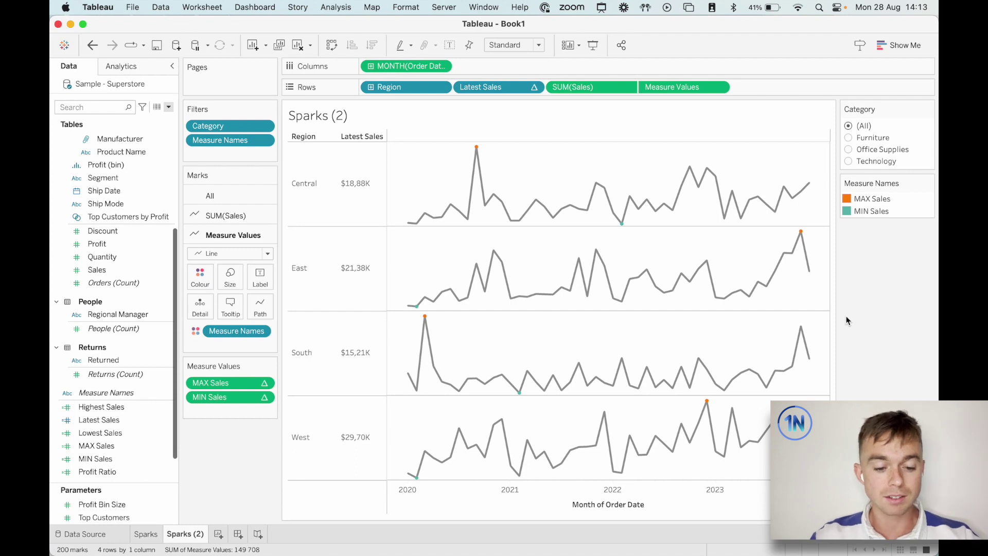
Change the Measure Values mark type from Line to Circle.
click(638, 377)
click(243, 255)
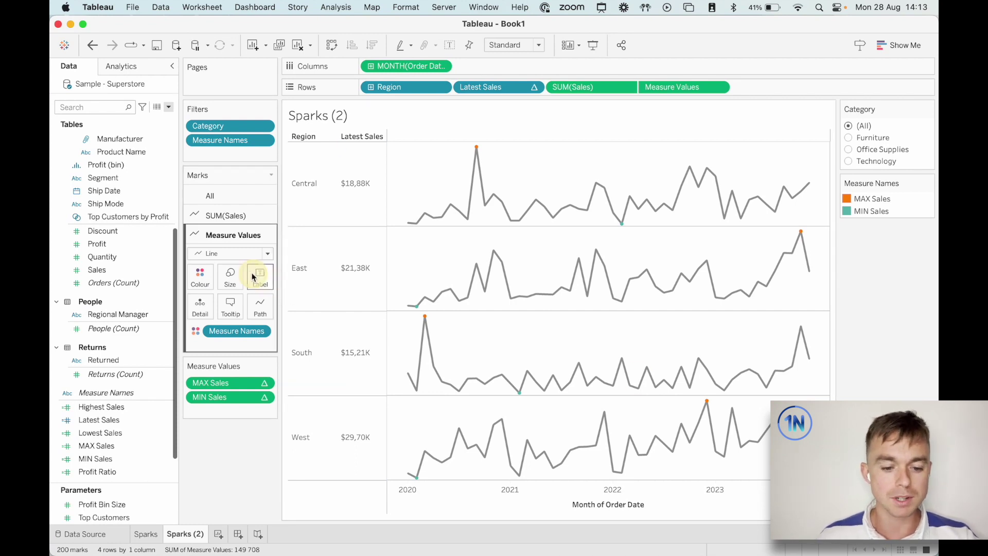
click(242, 252)
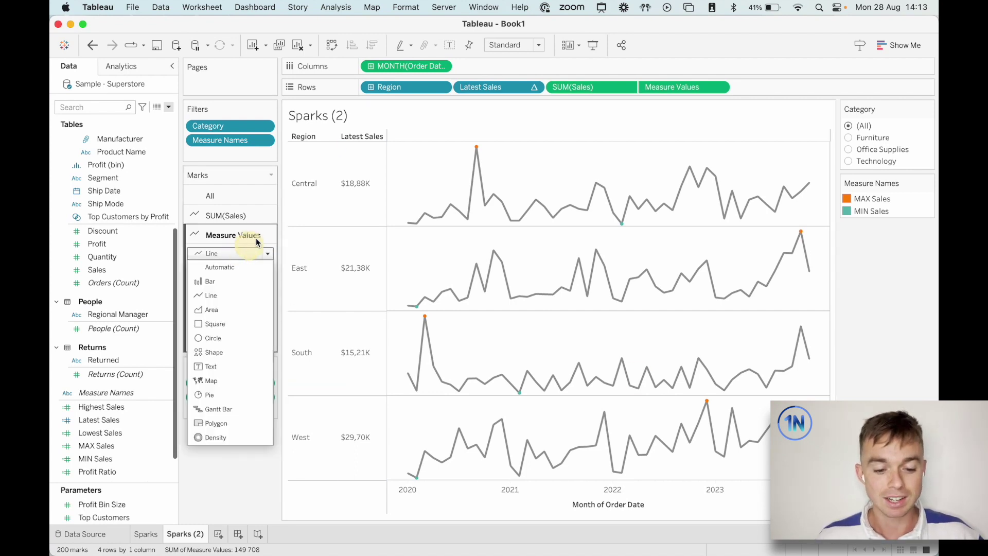
click(216, 337)
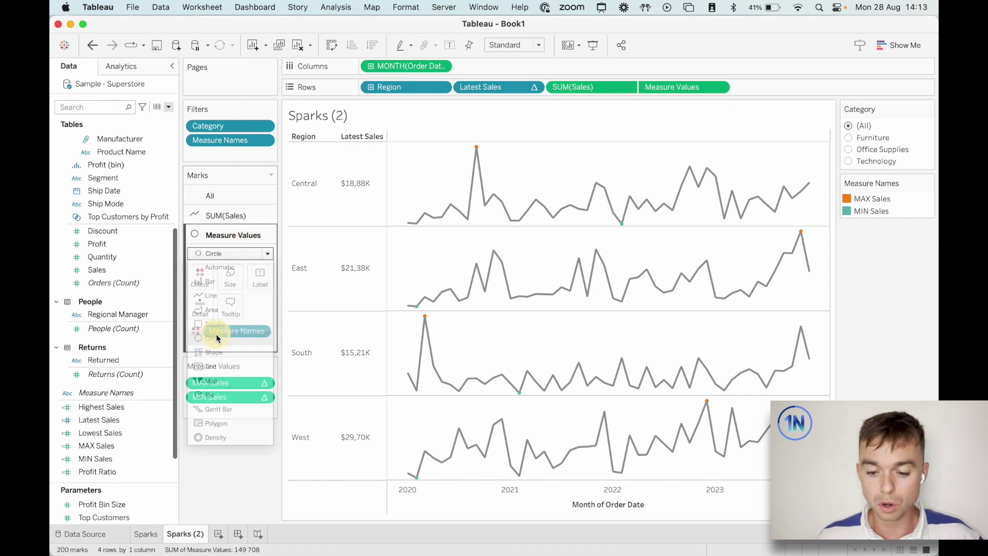
click(622, 220)
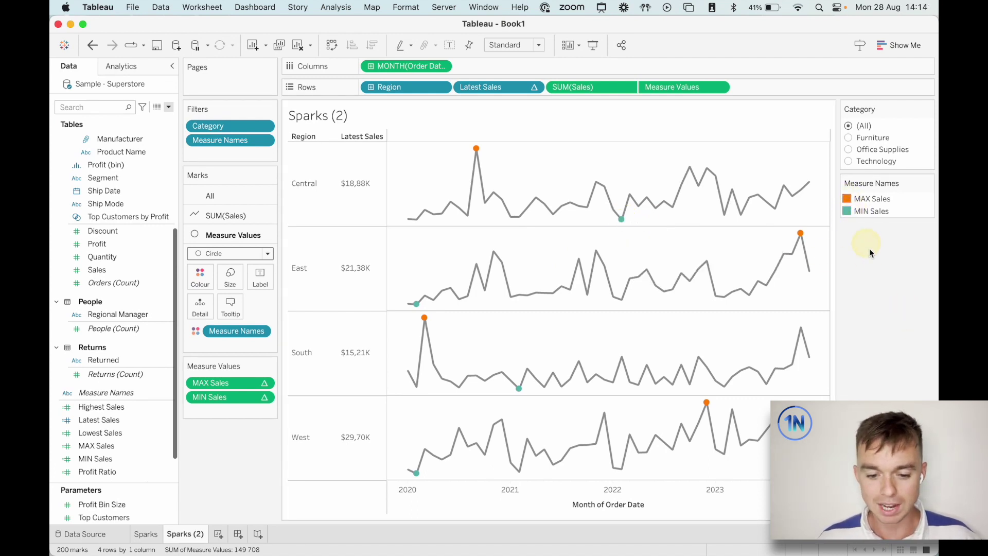
Using the Summer palette, colour MAX Sales green and MIN Sales crimson.
click(848, 211)
click(761, 245)
click(649, 197)
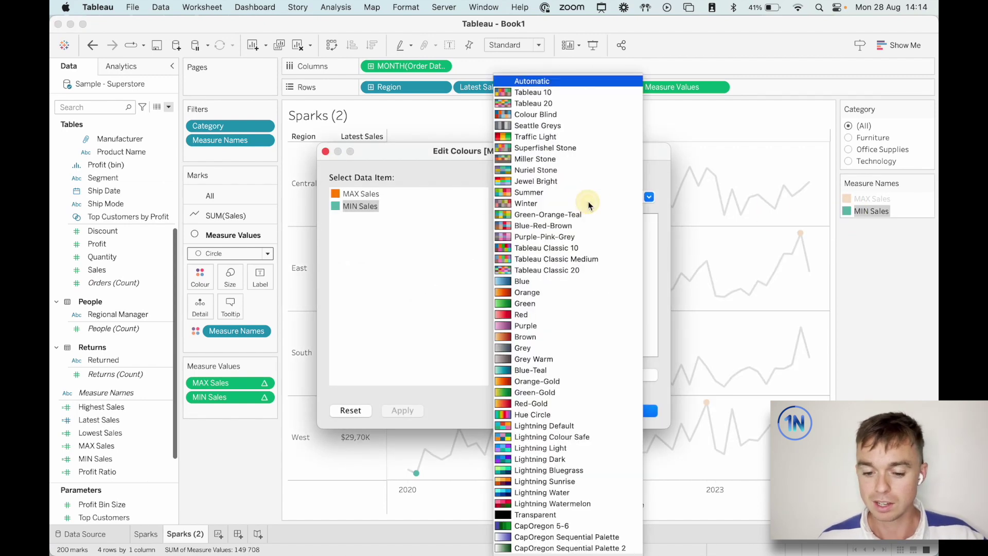
click(603, 192)
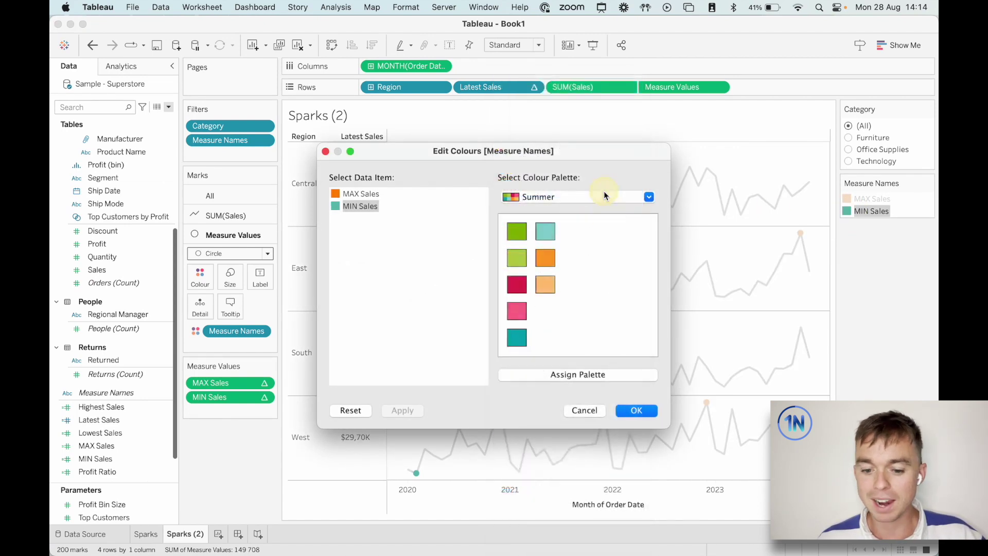
click(546, 230)
click(360, 195)
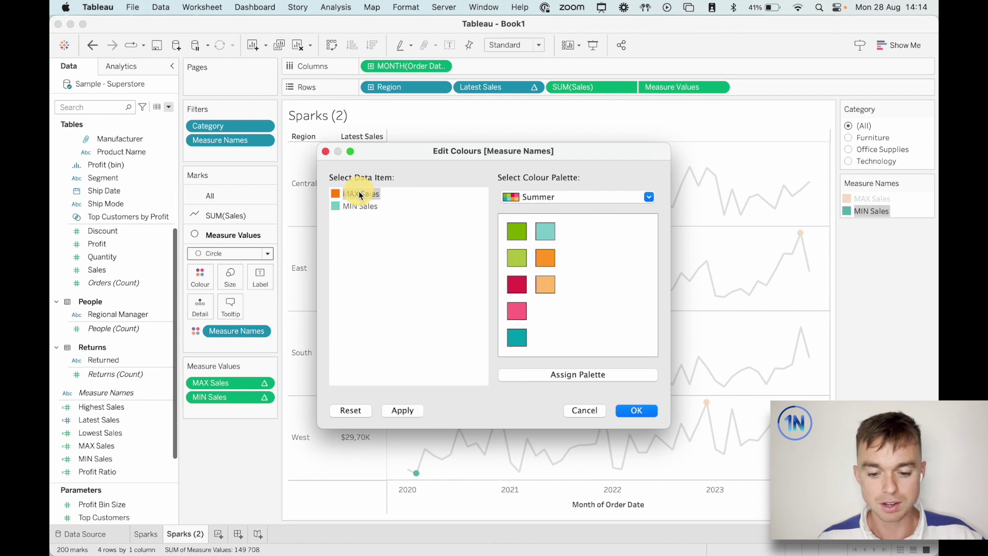
click(517, 284)
click(352, 206)
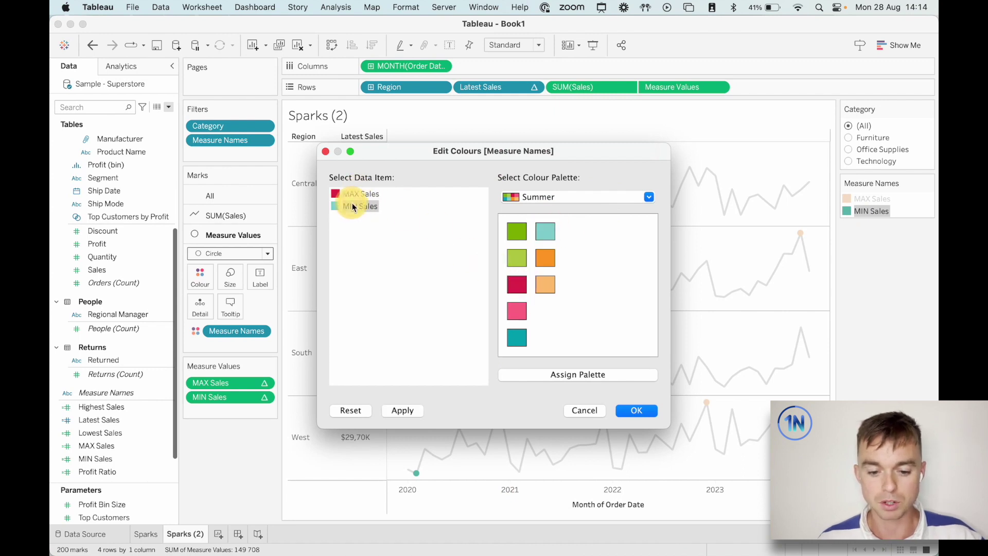
click(517, 284)
click(360, 194)
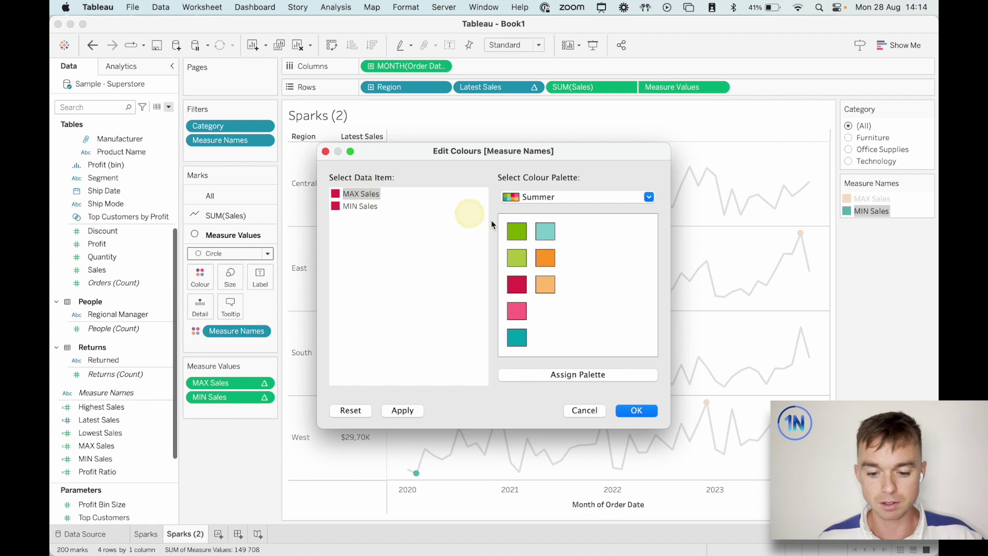
click(515, 230)
click(638, 410)
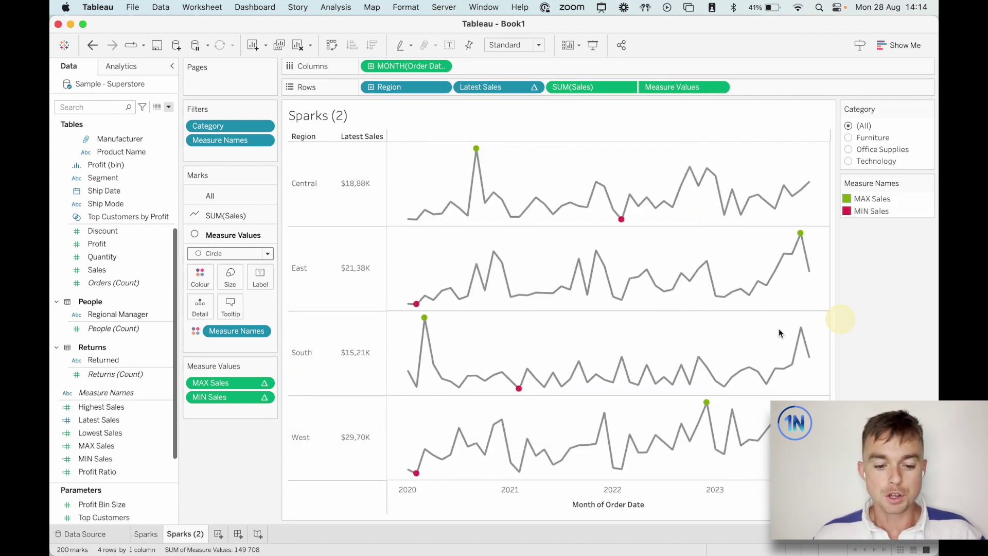
Increase the circle mark size slightly.
click(230, 278)
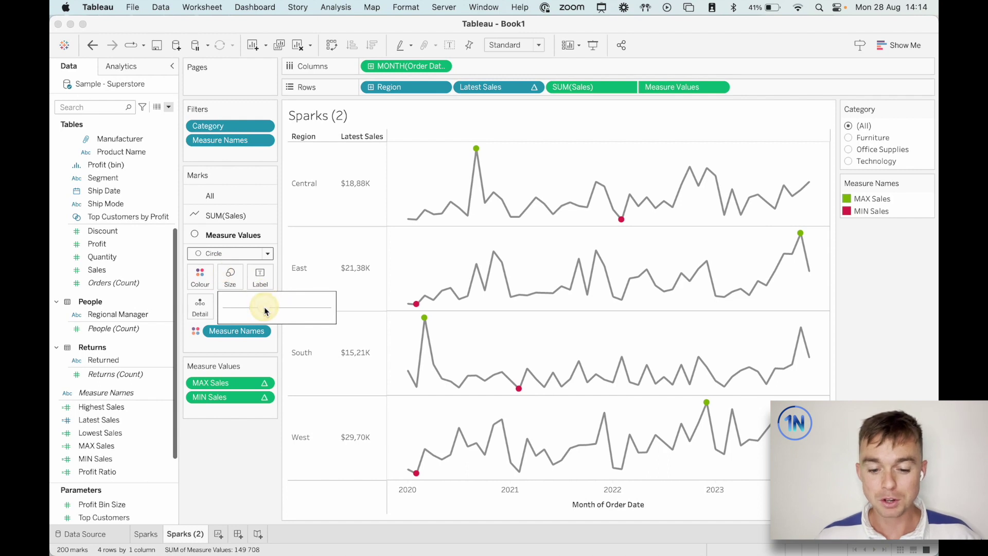
click(264, 306)
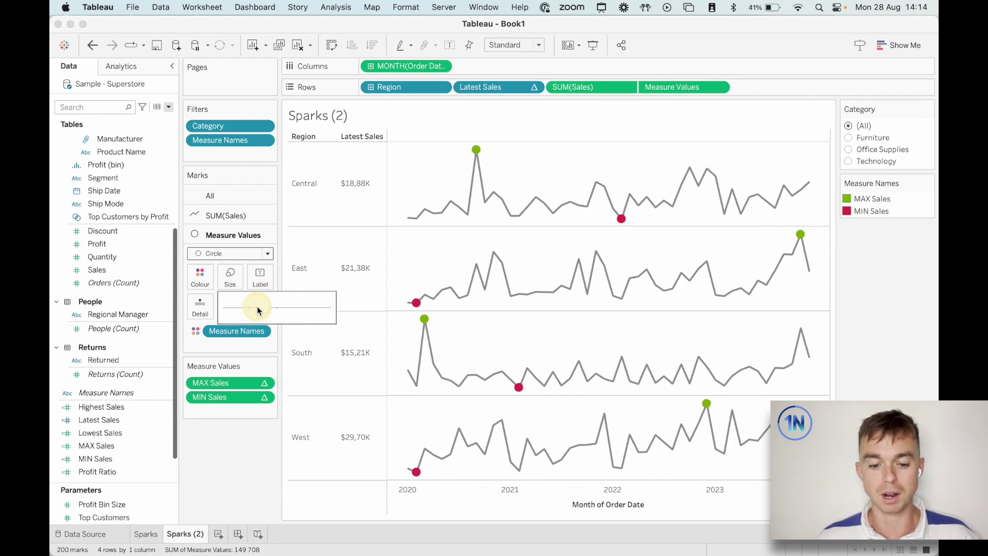
click(904, 303)
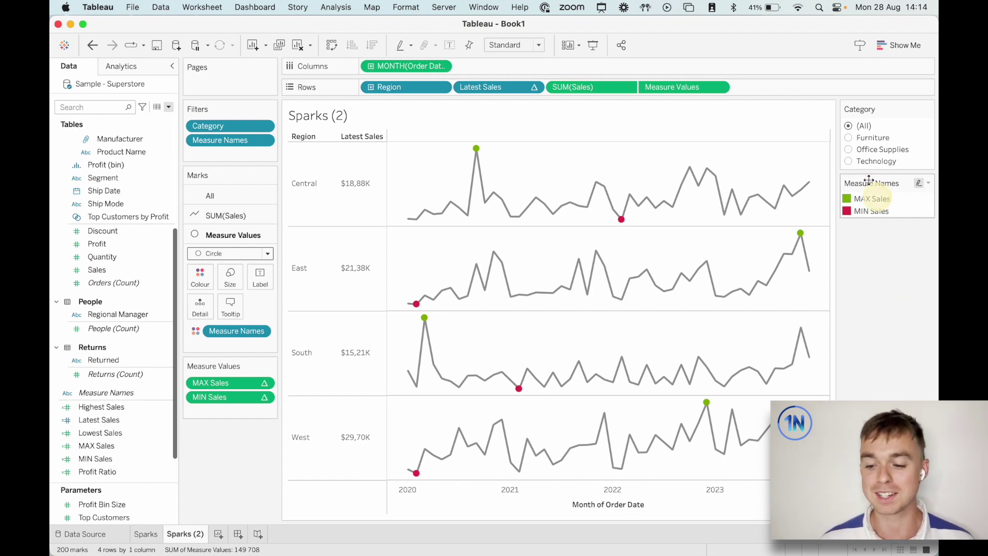
Cycle the Category filter through Furniture, Office Supplies and Technology, ending on Office Supplies.
click(848, 137)
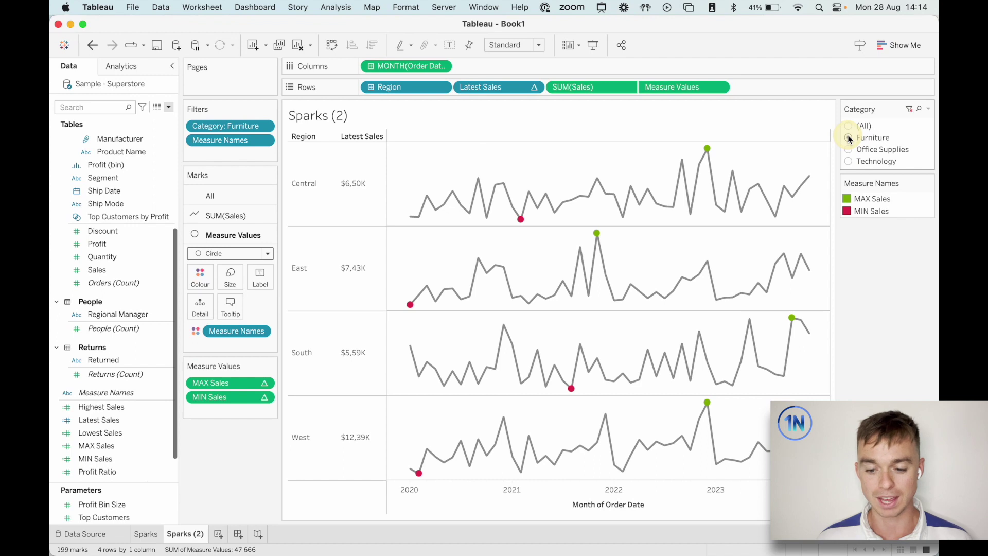
click(848, 150)
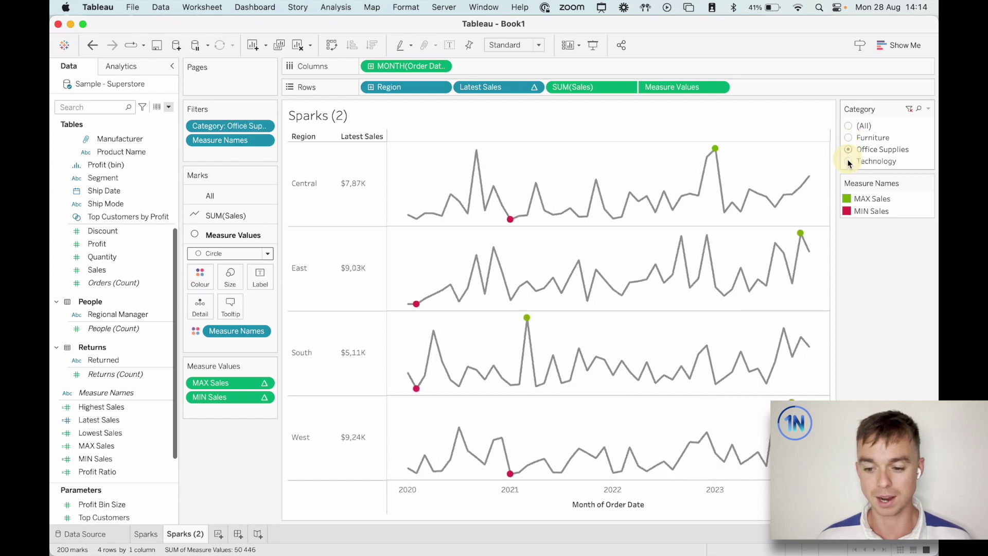
click(848, 161)
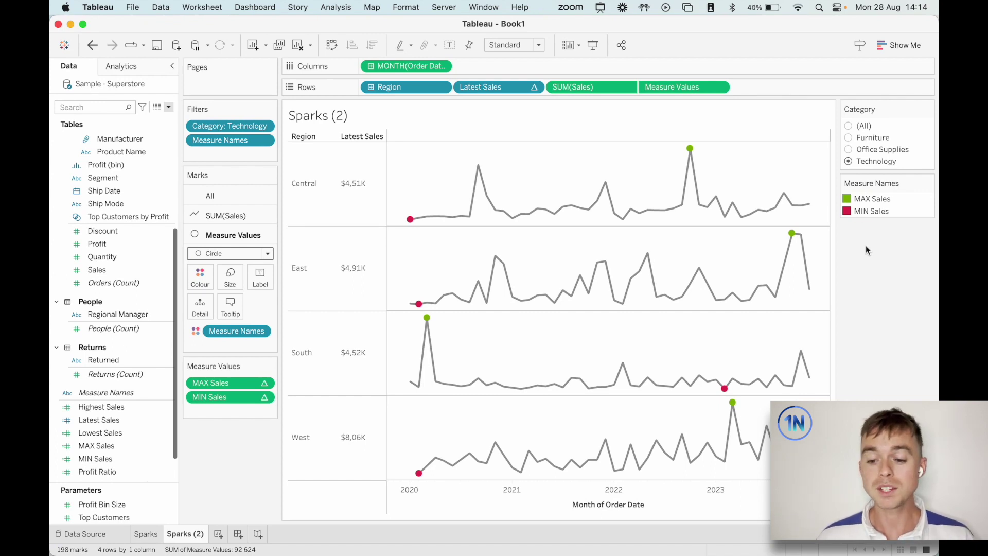
click(847, 141)
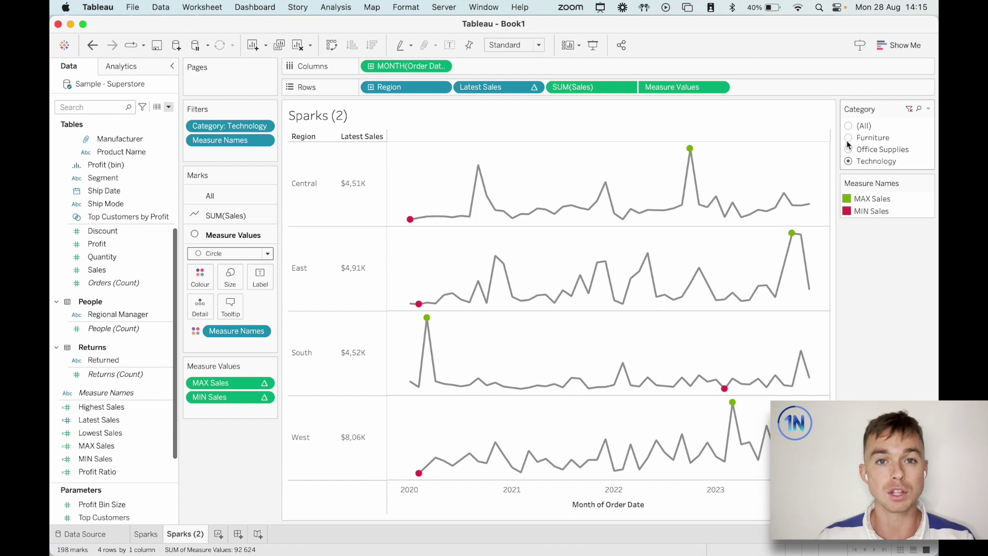
click(849, 150)
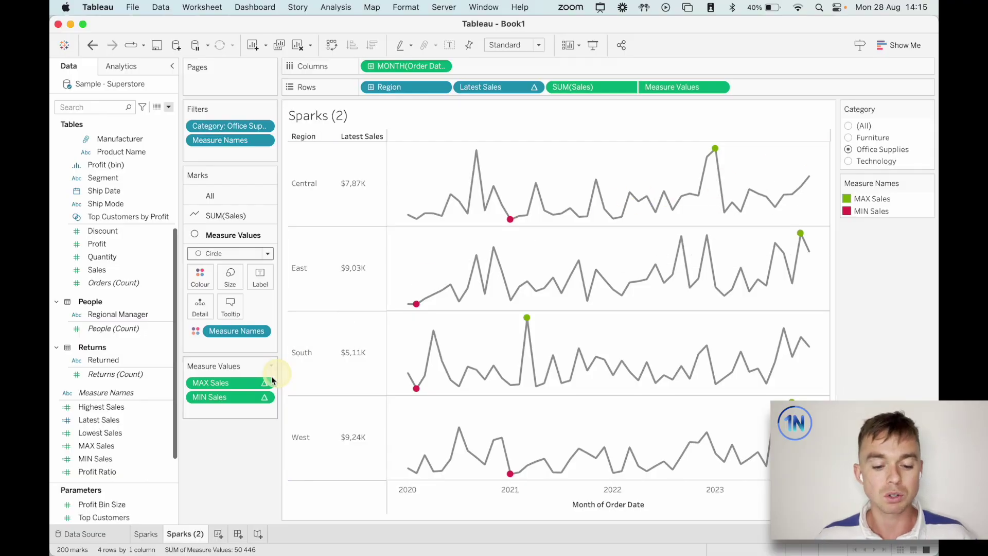
Open the MAX Sales pill's dropdown menu to reach its Compute Using options.
click(263, 384)
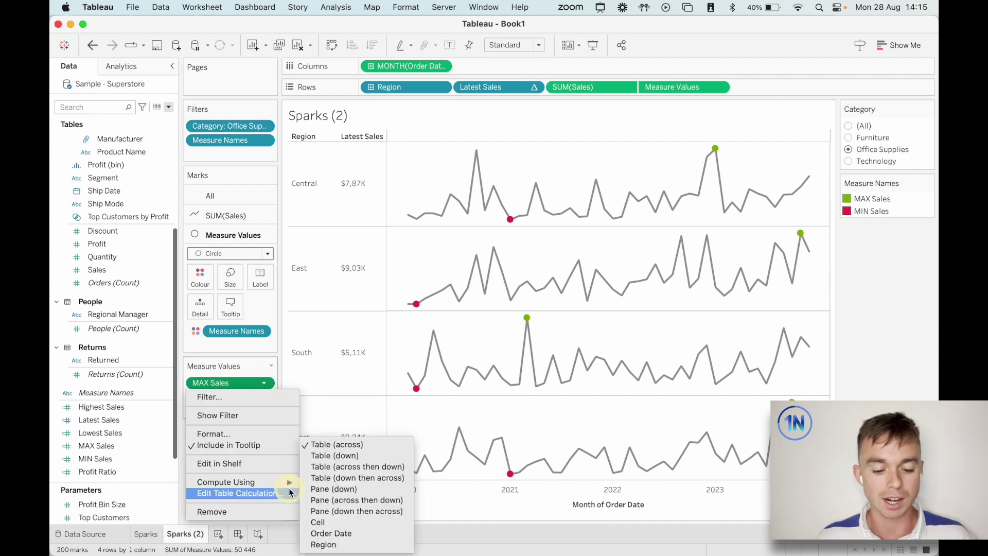